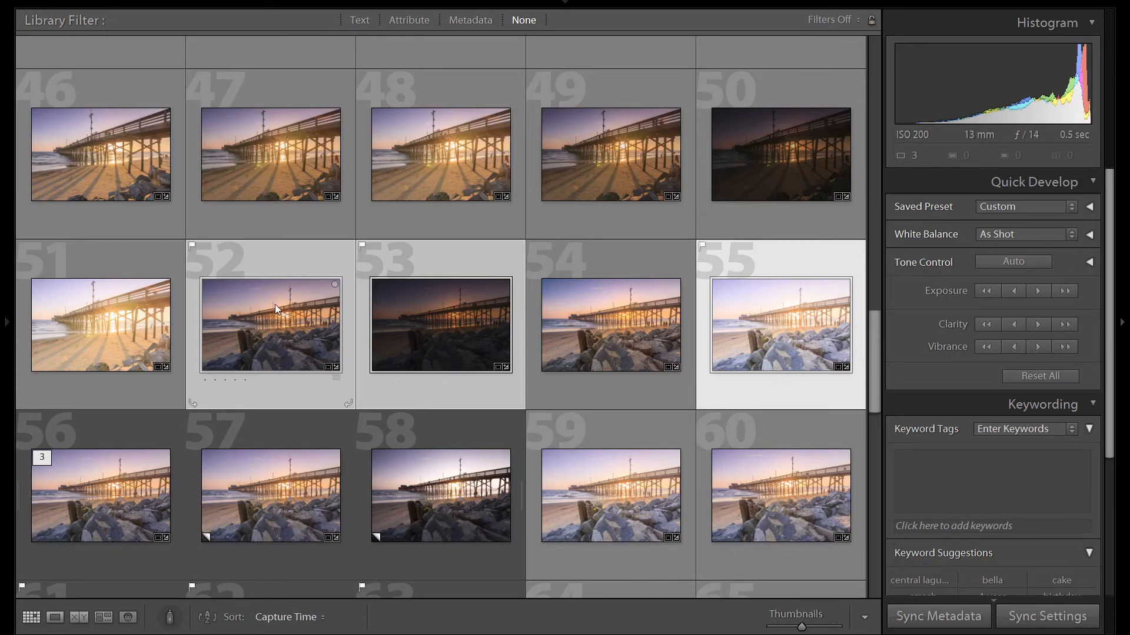
Merge the three selected pier exposures into an HDR photo with Auto Align on and Medium deghosting.
right_click(782, 308)
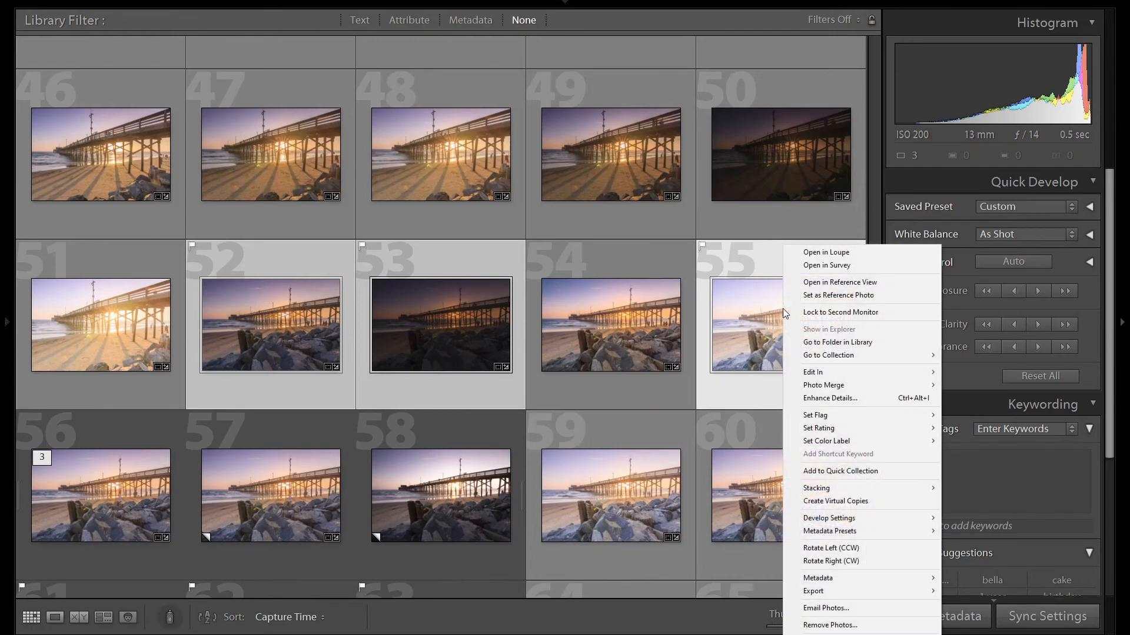
mouse_move(813, 428)
mouse_move(926, 385)
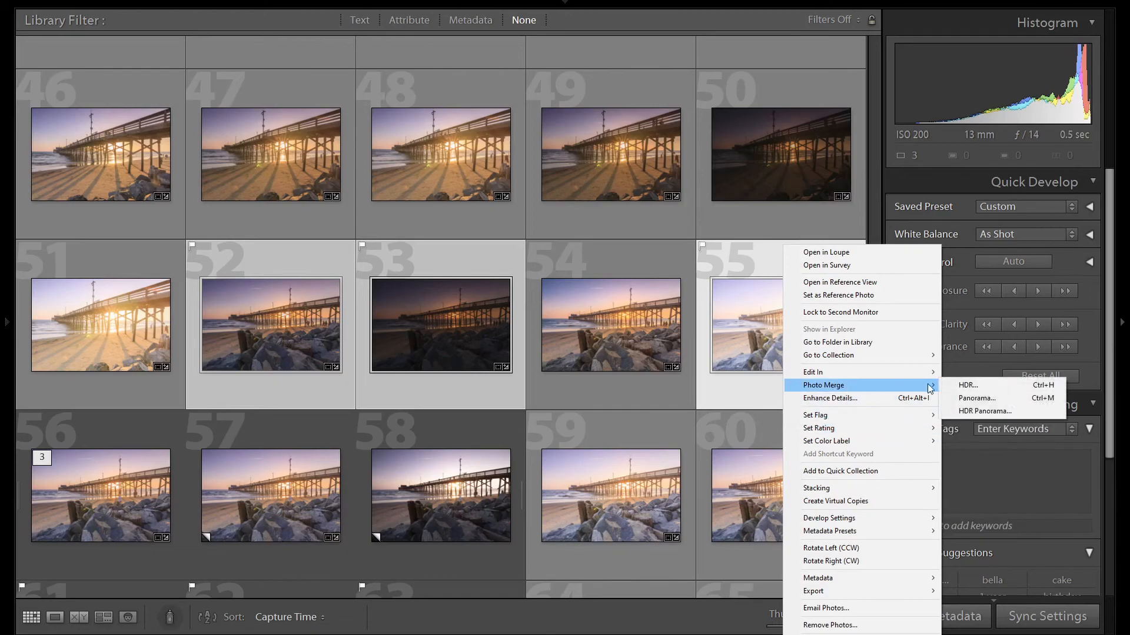
left_click(965, 386)
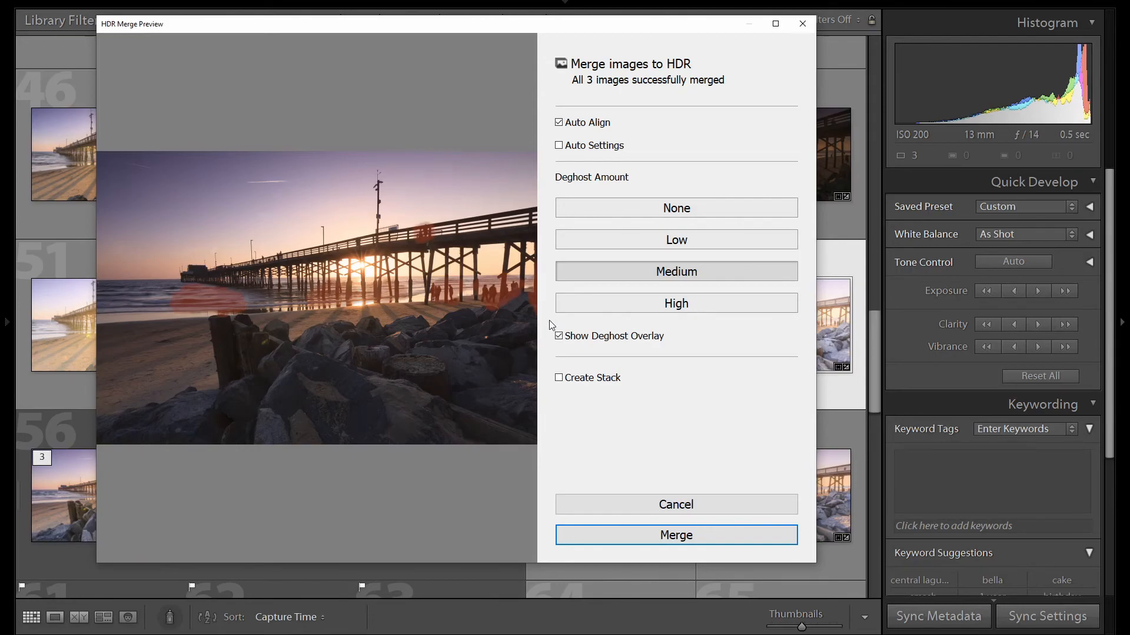
left_click(629, 537)
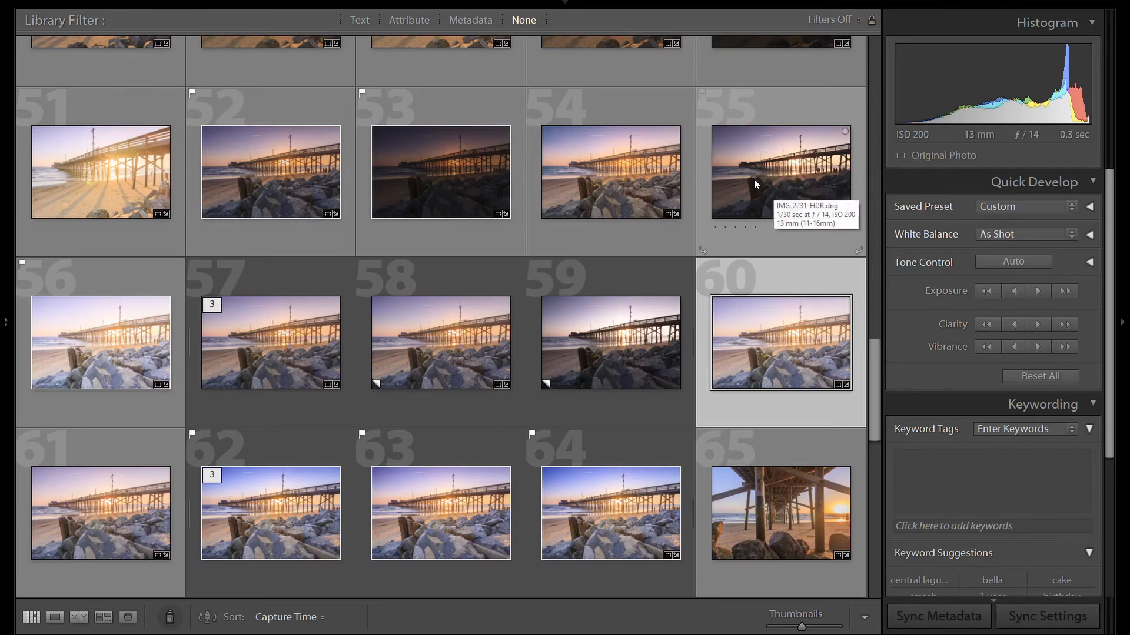
Filter the library by the text "hdr" and open the darker, unedited HDR photo for developing.
key("ctrl+f")
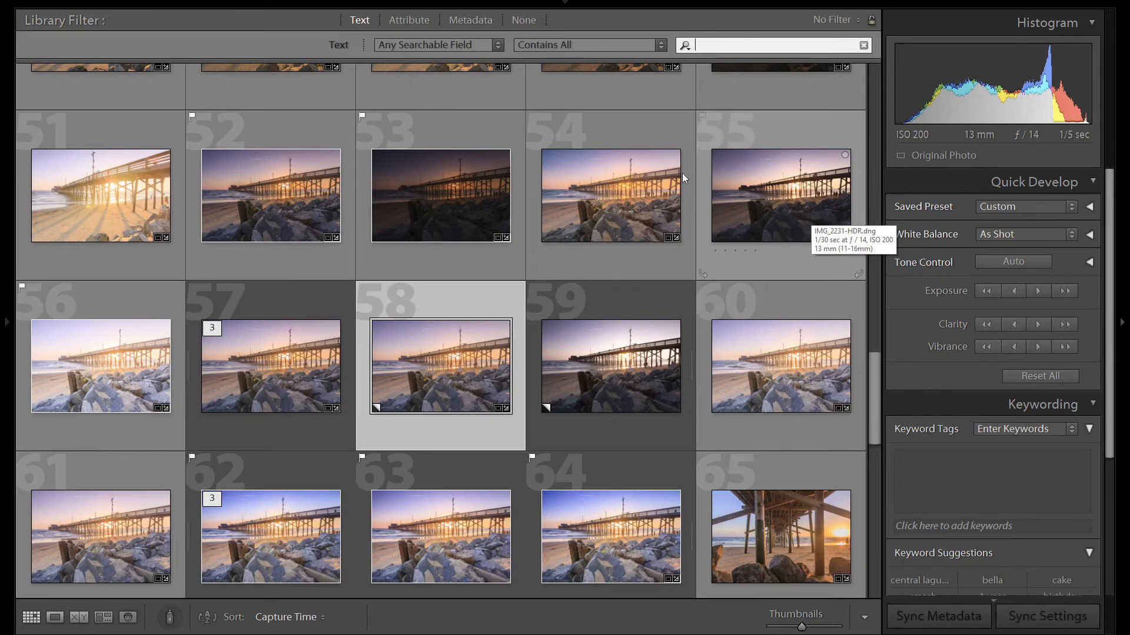
double_click(368, 22)
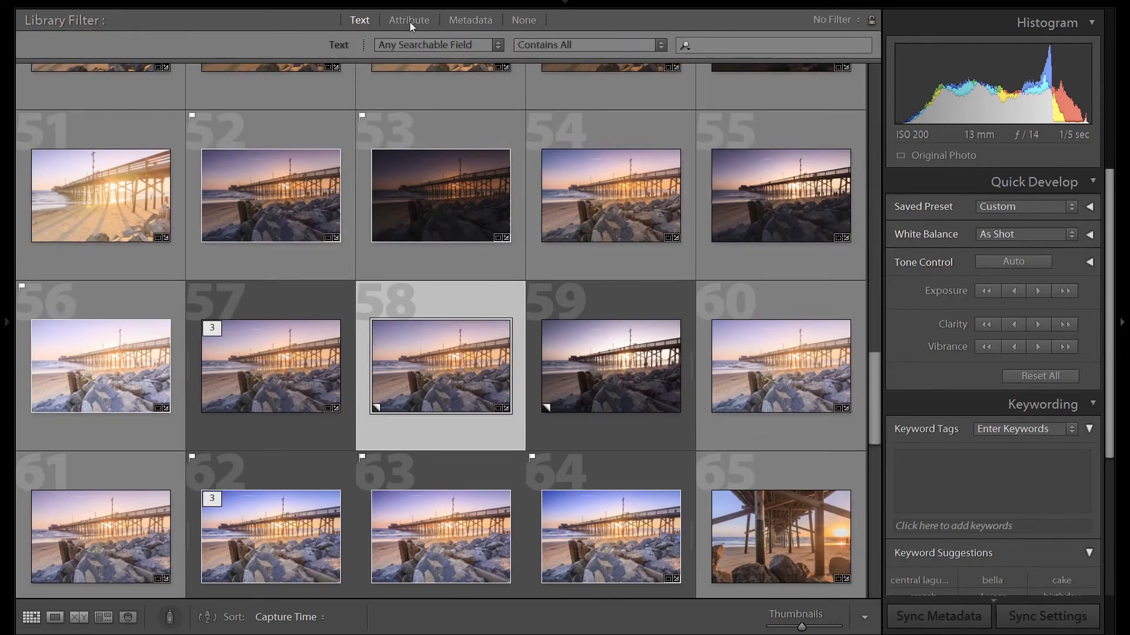
left_click(735, 47)
type("hdr")
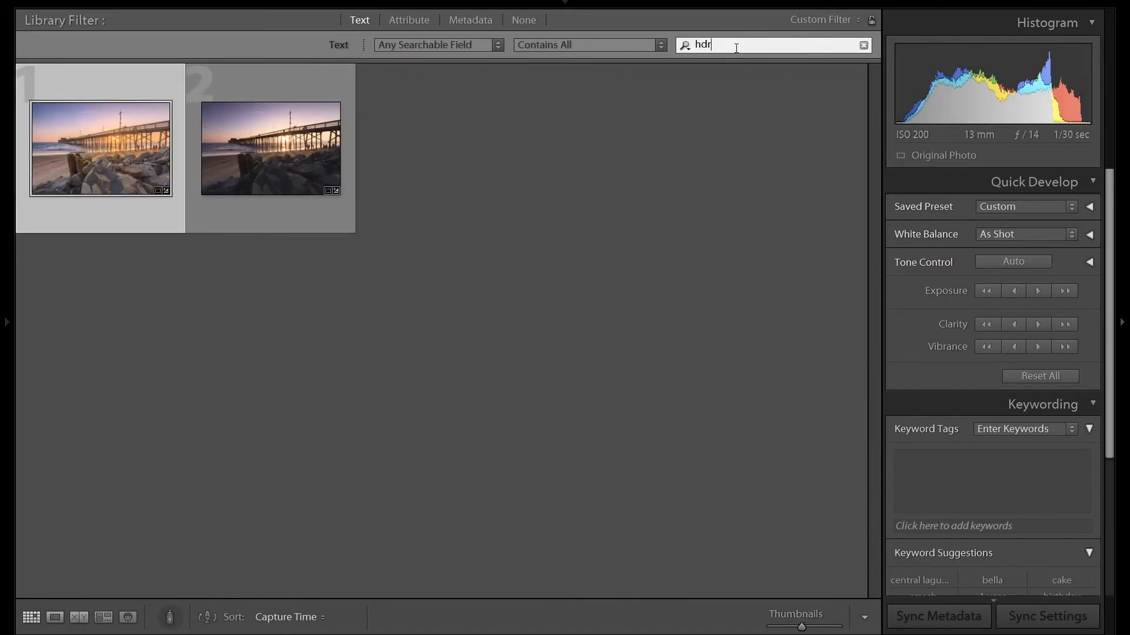
left_click(292, 144)
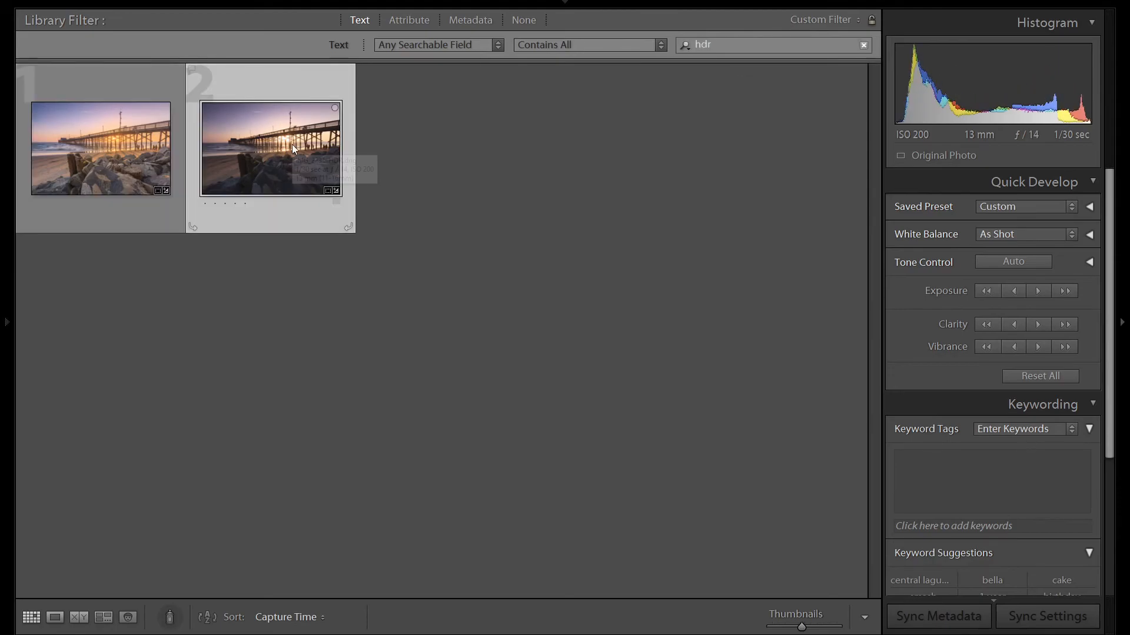
key("d")
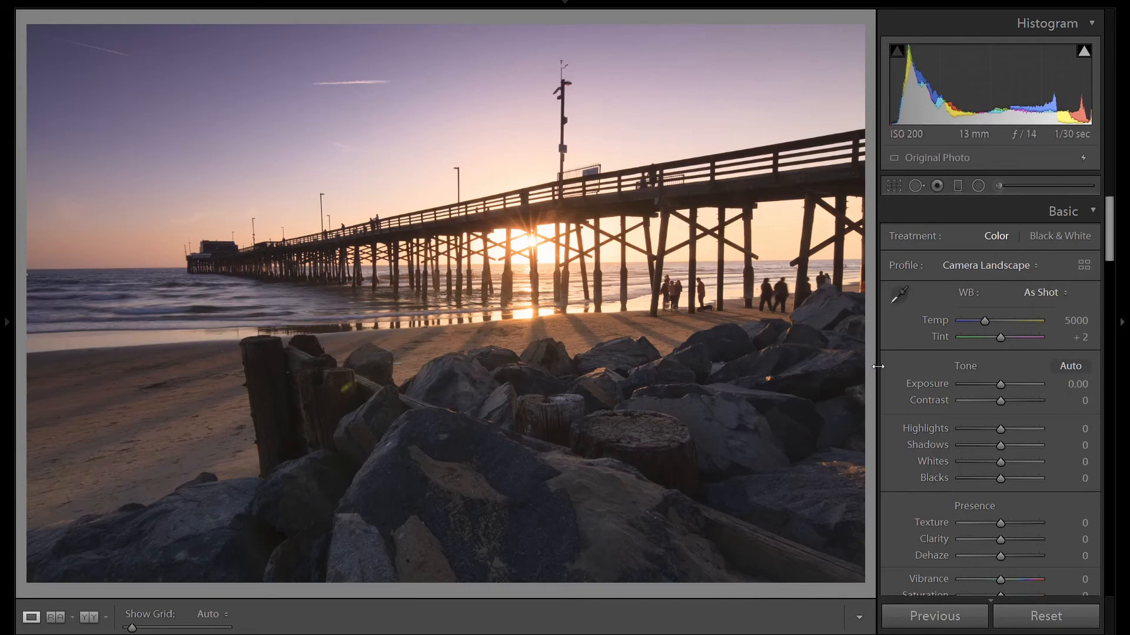
Set the photo's calibration process to Version 5 (Current).
scroll(1026, 432, "down", 20)
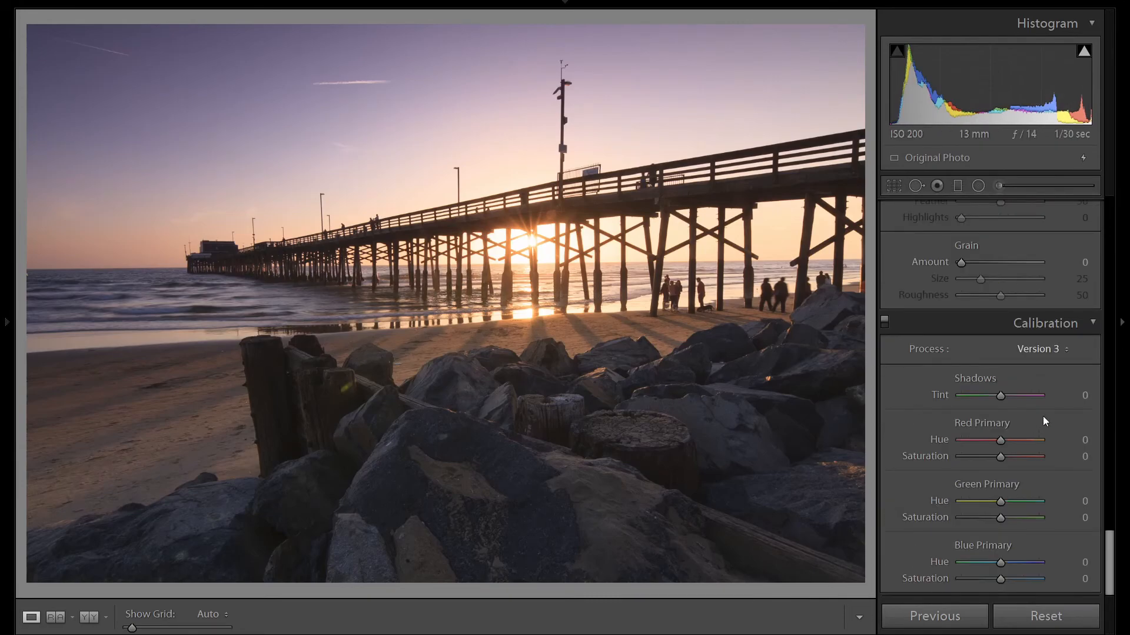
left_click(1036, 350)
left_click(1034, 365)
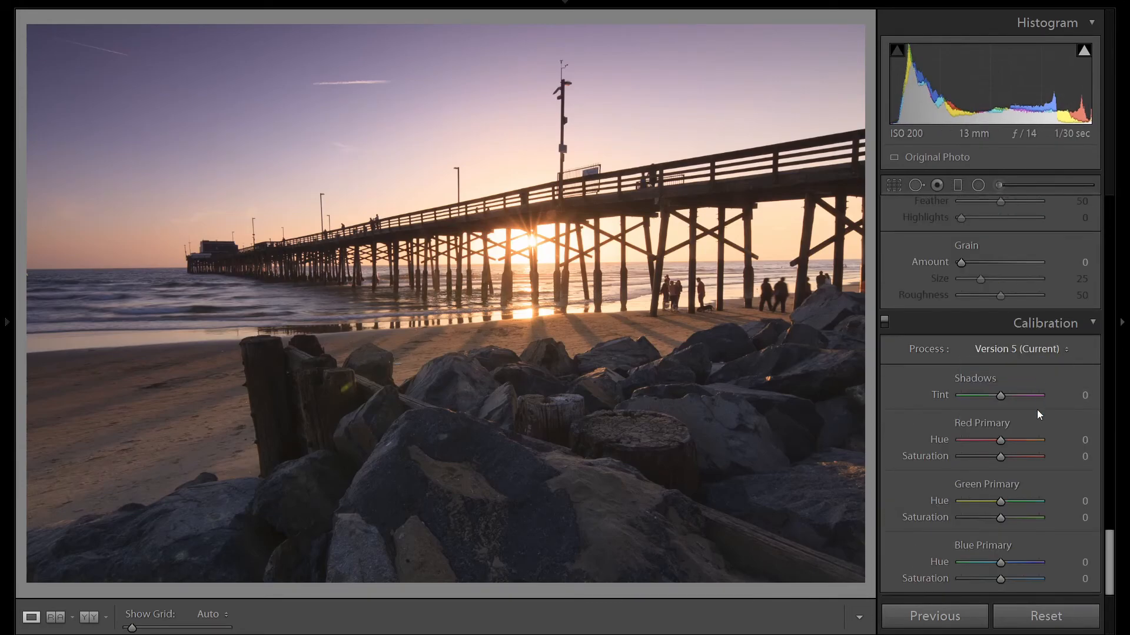
Turn on Constrain Crop and level the sea horizon with a Rotate transform of +0.5.
scroll(1037, 409, "up", 5)
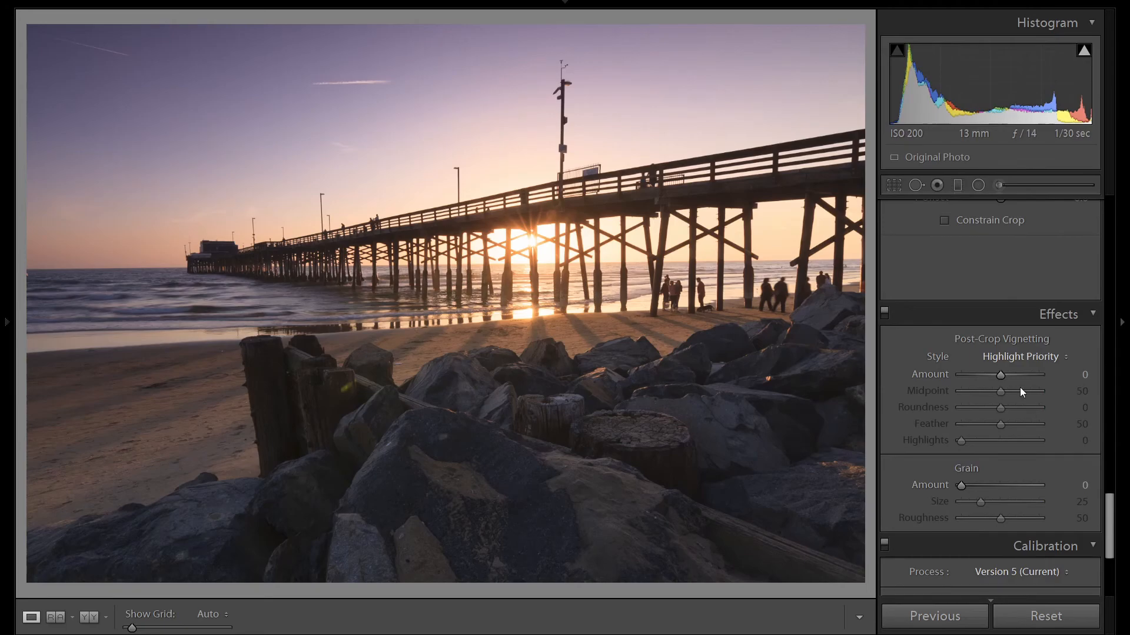
scroll(1077, 443, "up", 3)
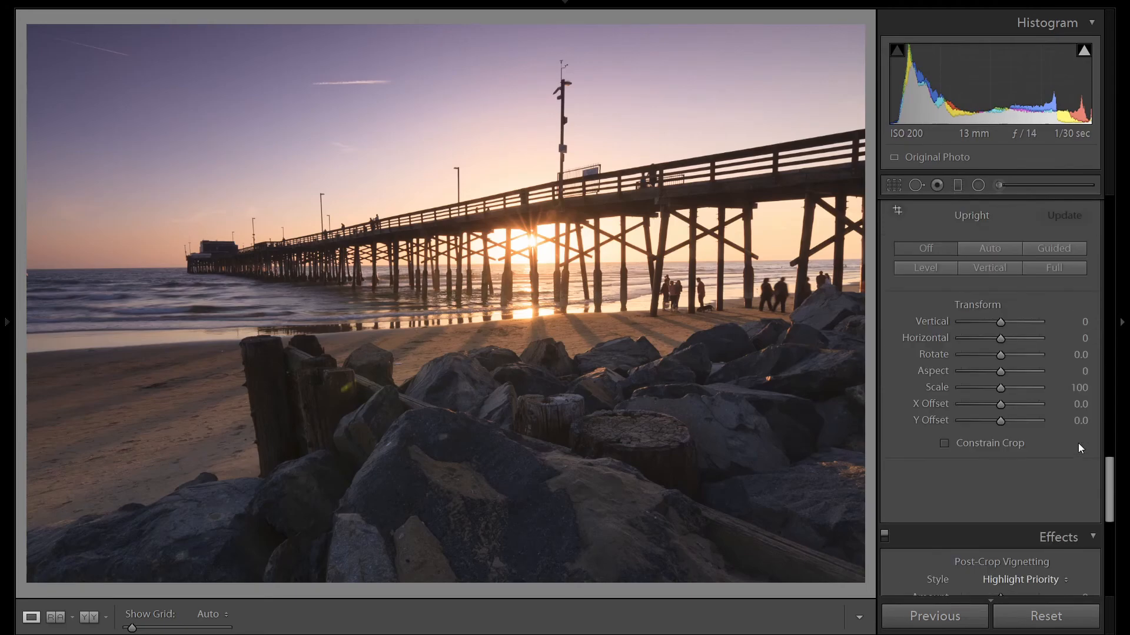
left_click(1002, 443)
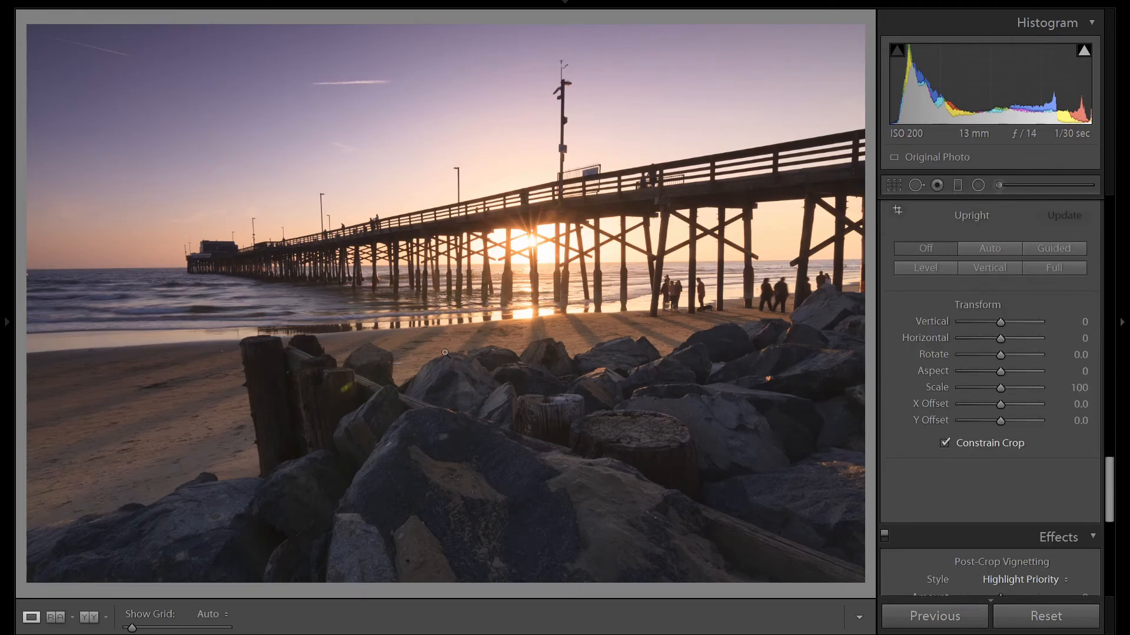
left_click(117, 268)
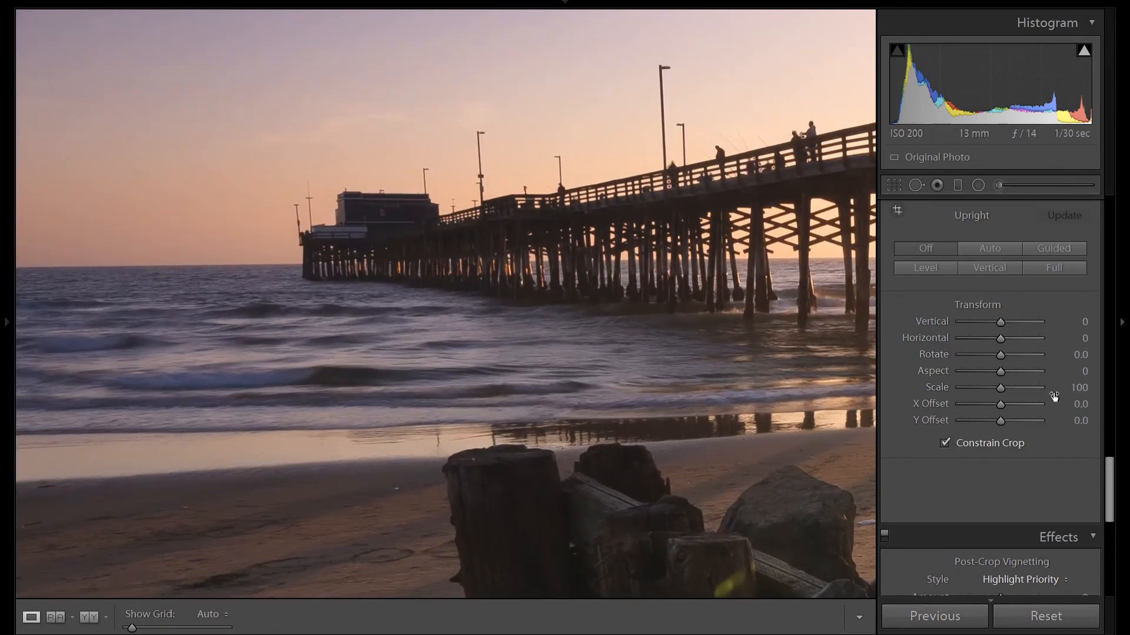
key("Up")
key("Up")
key("Up")
key("Up")
key("Up")
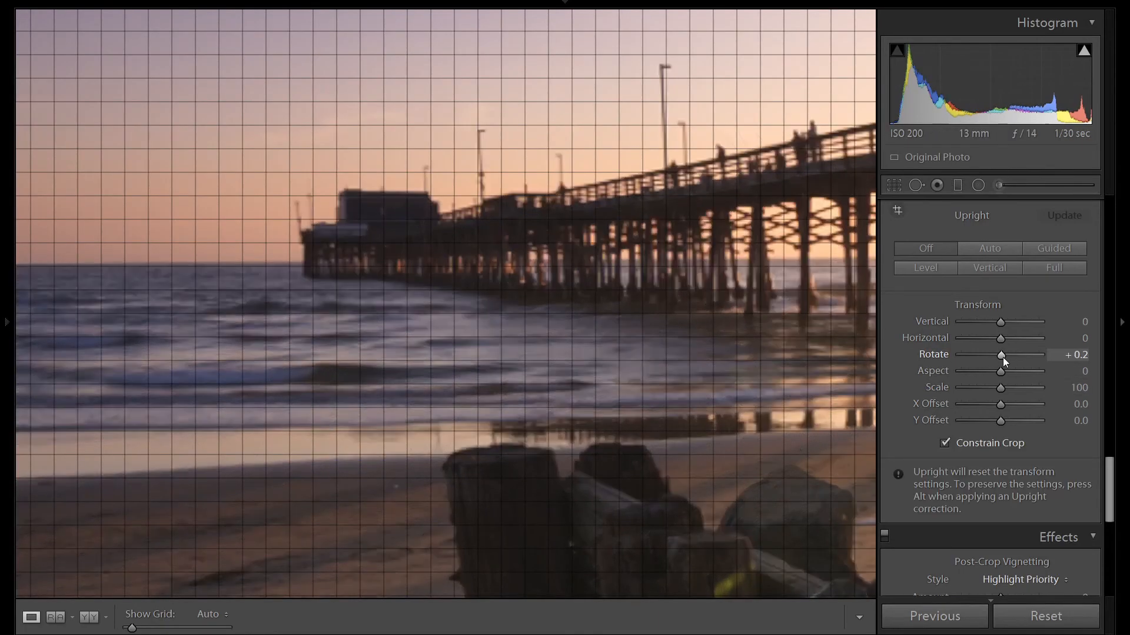
left_click(829, 333)
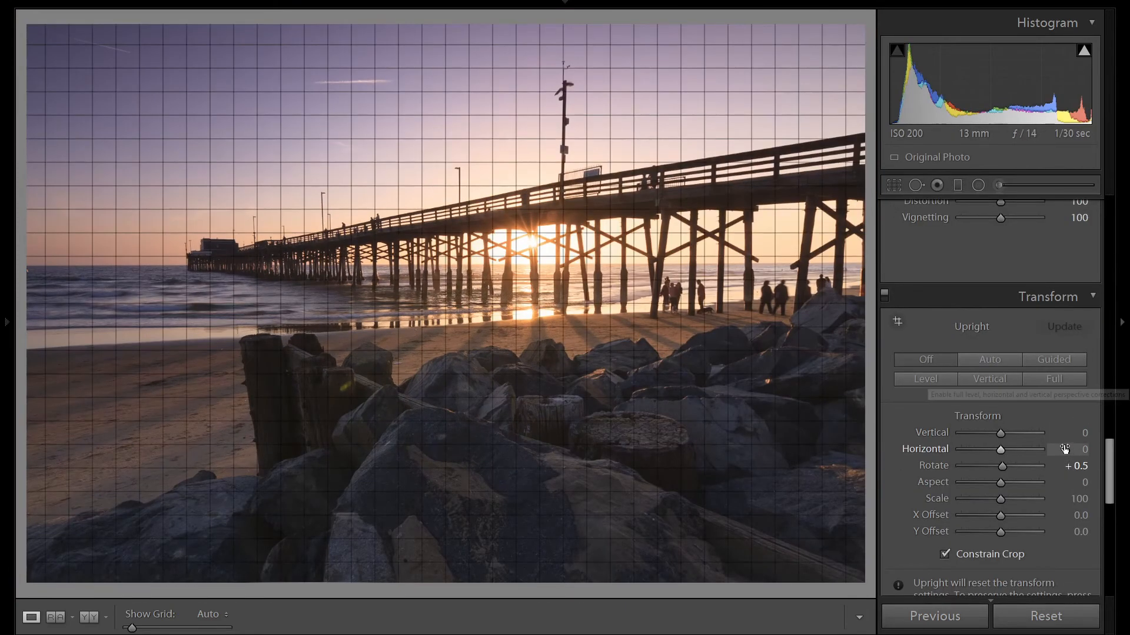
Set the sharpening amount to 100 and adjust the sharpening masking.
scroll(1064, 444, "up", 5)
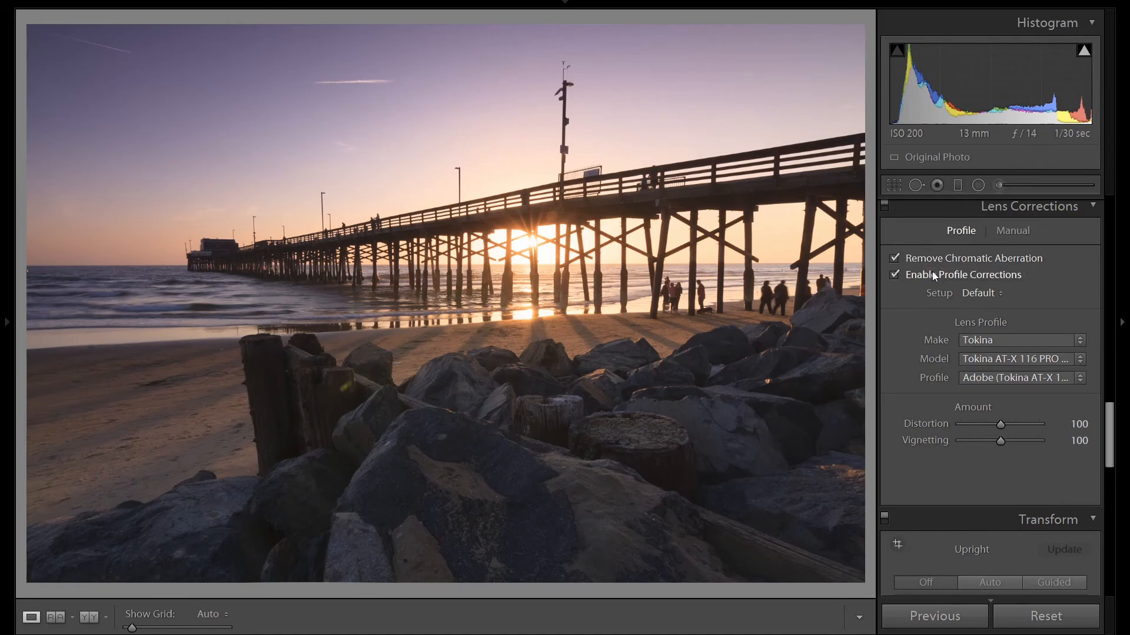
scroll(1066, 319, "up", 2)
scroll(1071, 386, "up", 4)
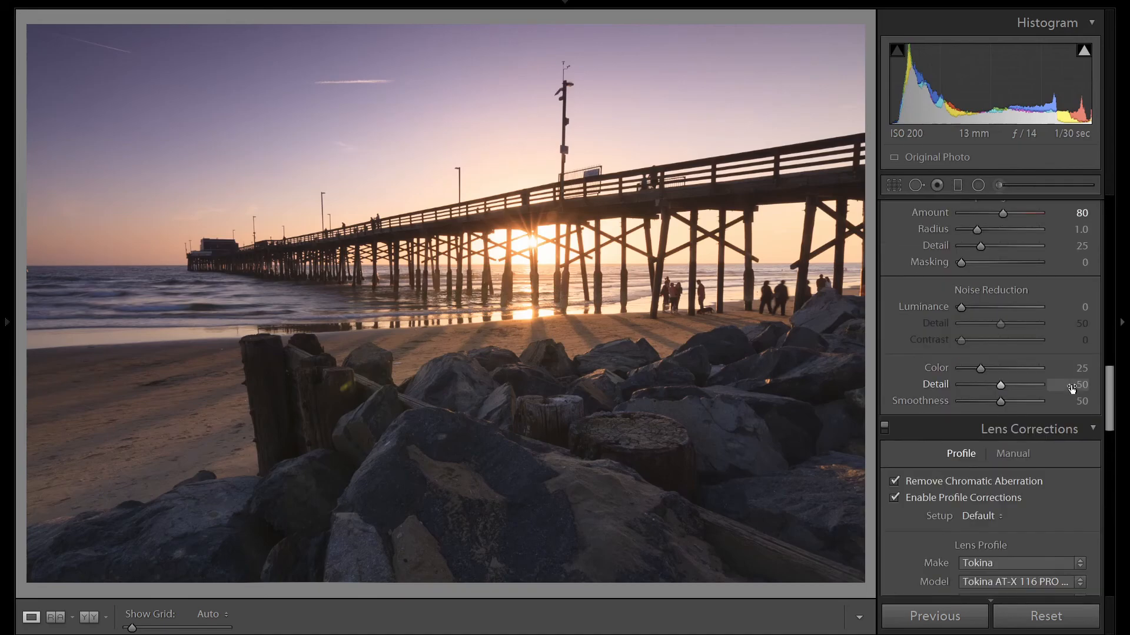
left_click(1081, 324)
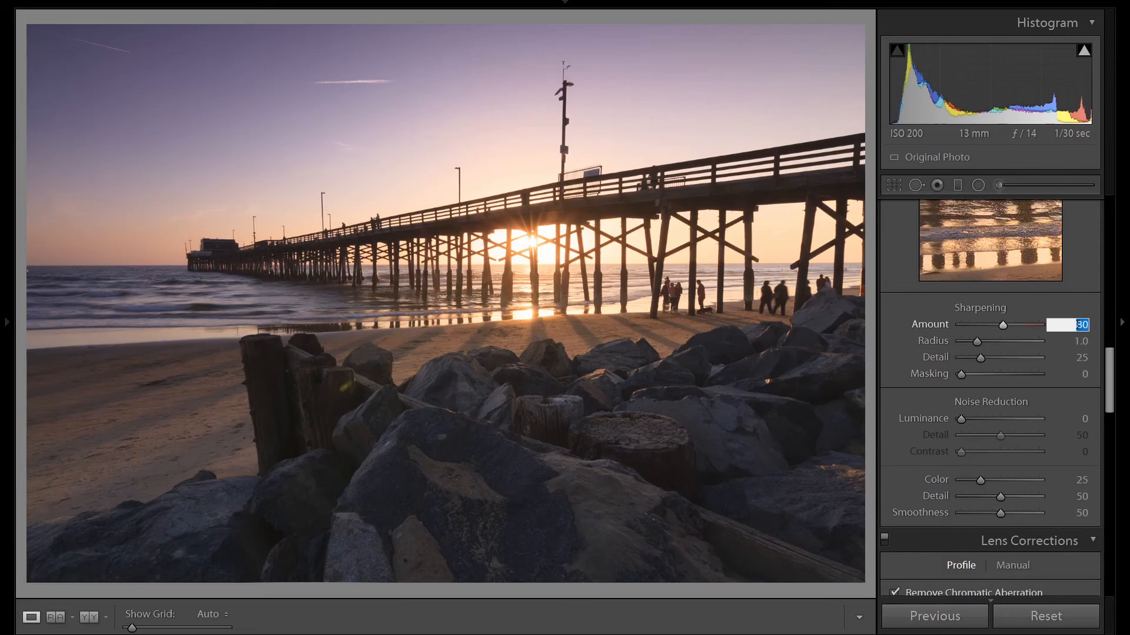
type("100")
key("Return")
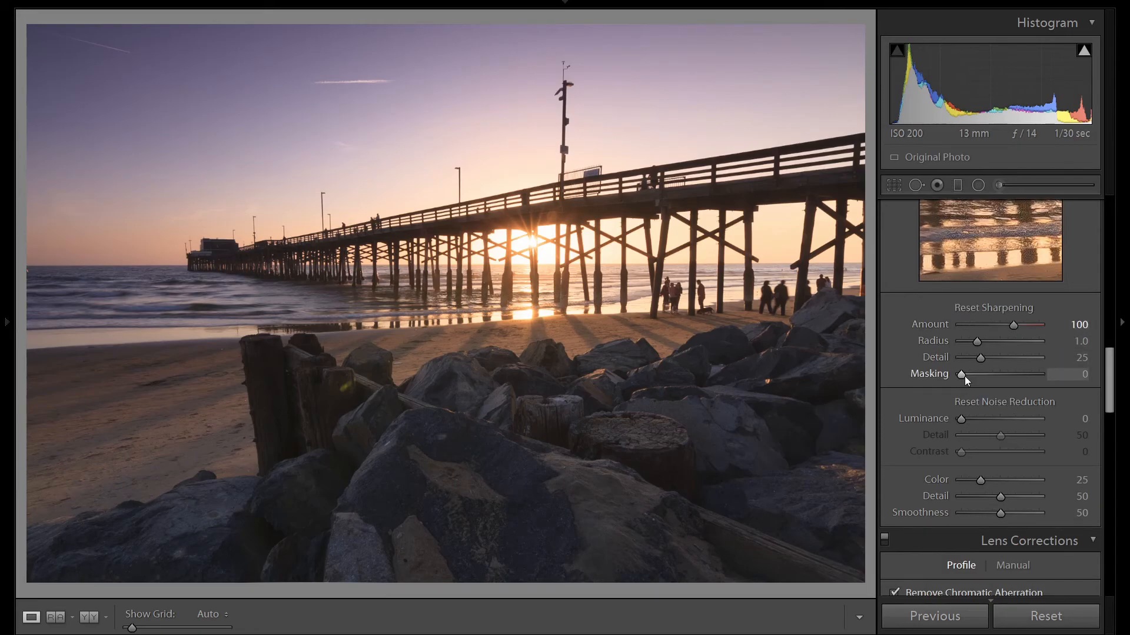
left_click_drag(965, 376, 965, 376)
Set the photo's Highlights to -100 and Shadows to +100.
scroll(1054, 387, "up", 5)
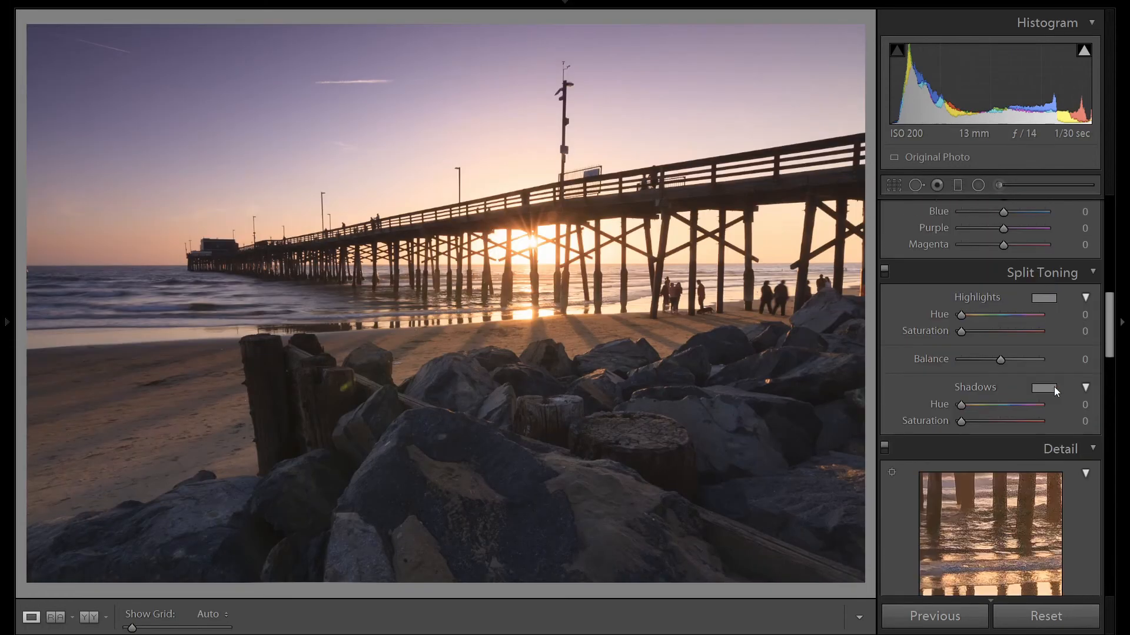
scroll(1054, 386, "up", 4)
scroll(1054, 386, "up", 5)
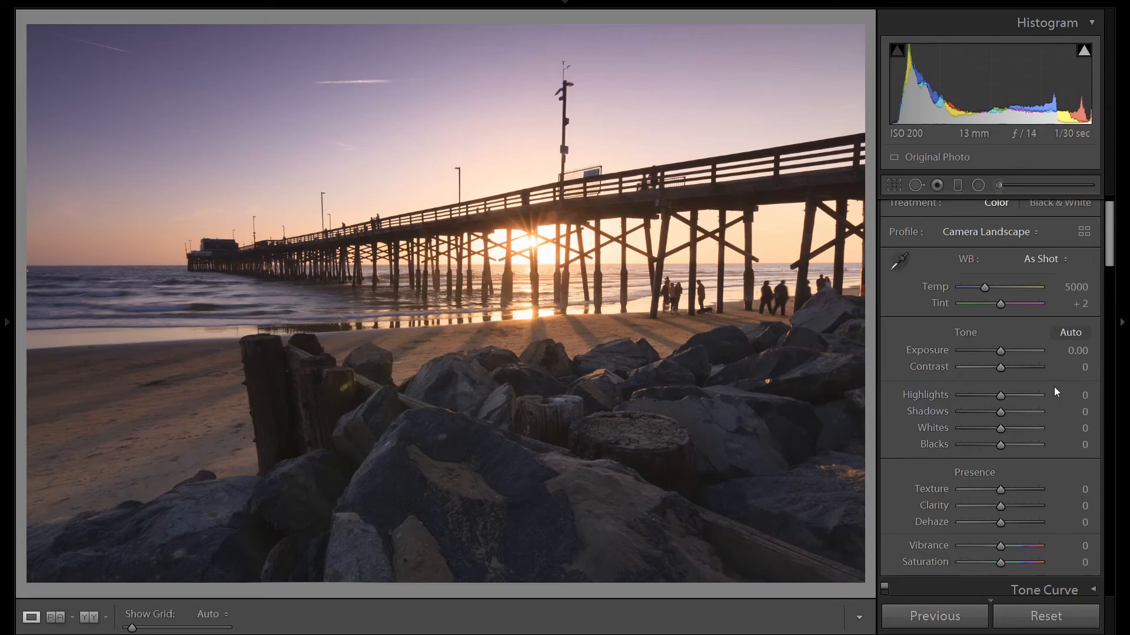
left_click(959, 396)
left_click_drag(999, 412, 1043, 413)
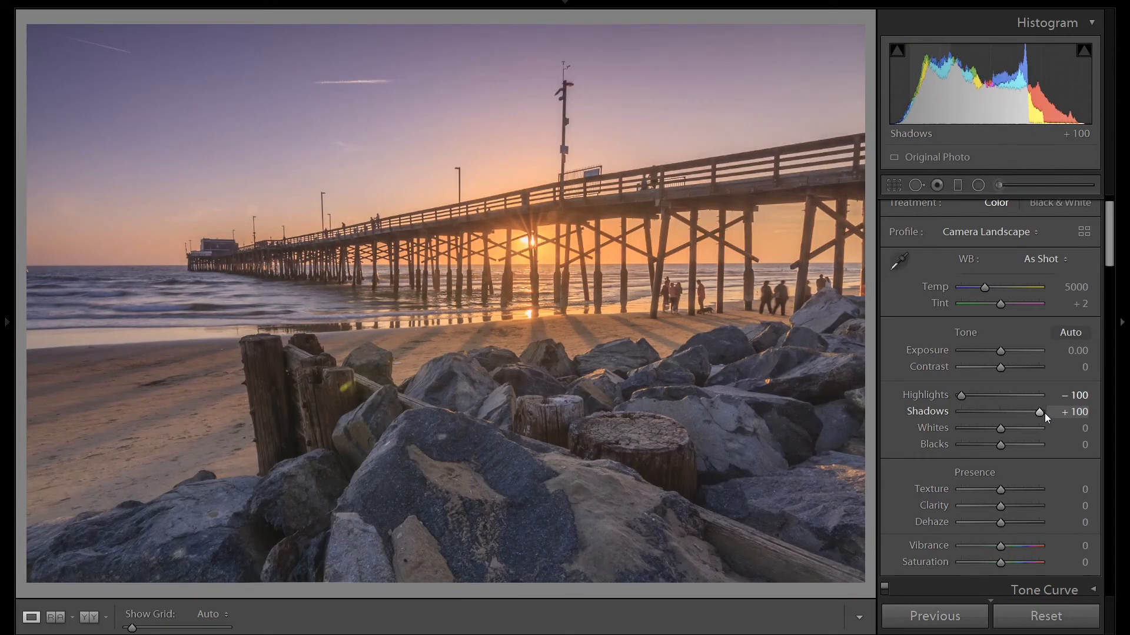
Brighten the photo's Whites to +55.
key("Up")
key("Up")
key("Up")
key("Up")
key("Up")
key("Up")
key("Up")
key("Up")
key("Up")
key("Up")
key("Up")
key("Up")
key("Up")
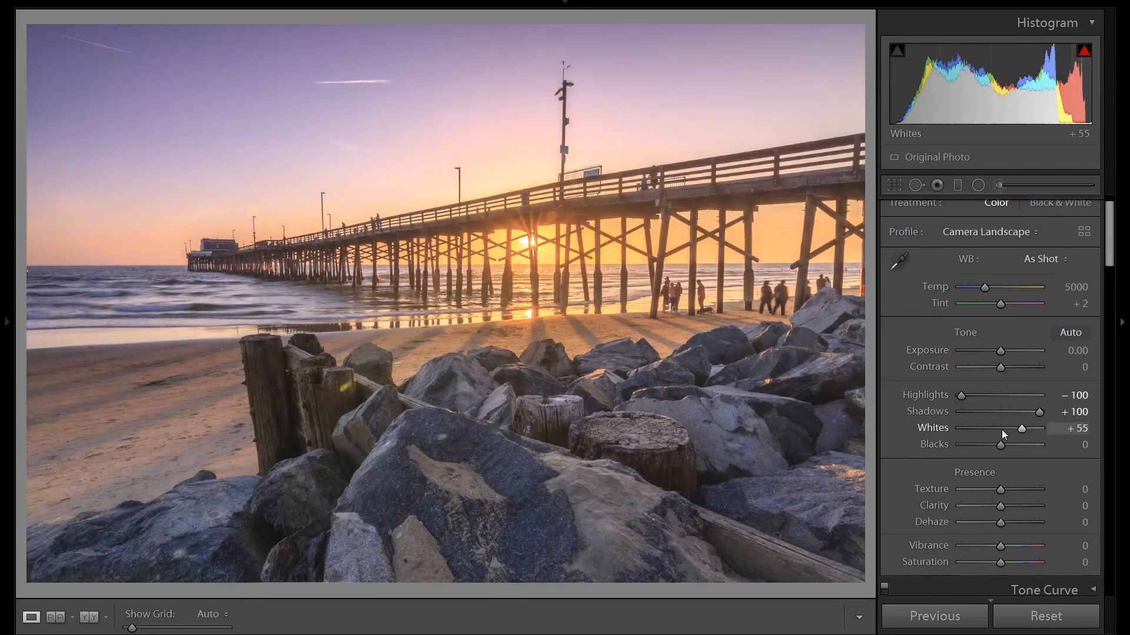
key("Down")
key("Down")
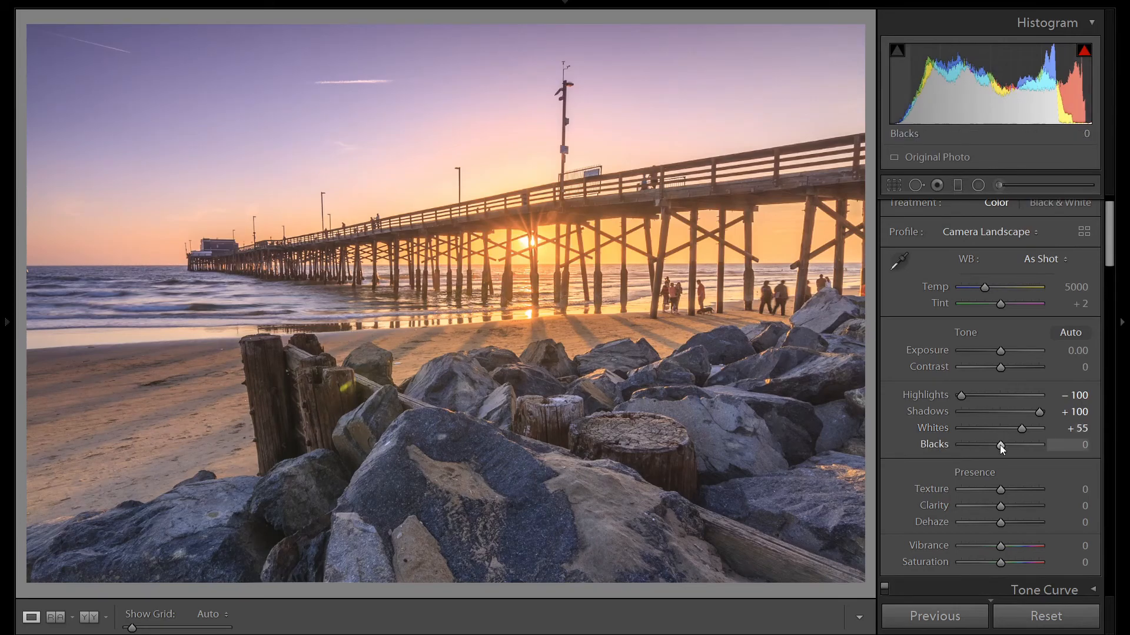
Lower the photo's Blacks to -20.
key("Down")
key("Down")
key("Down")
key("Down")
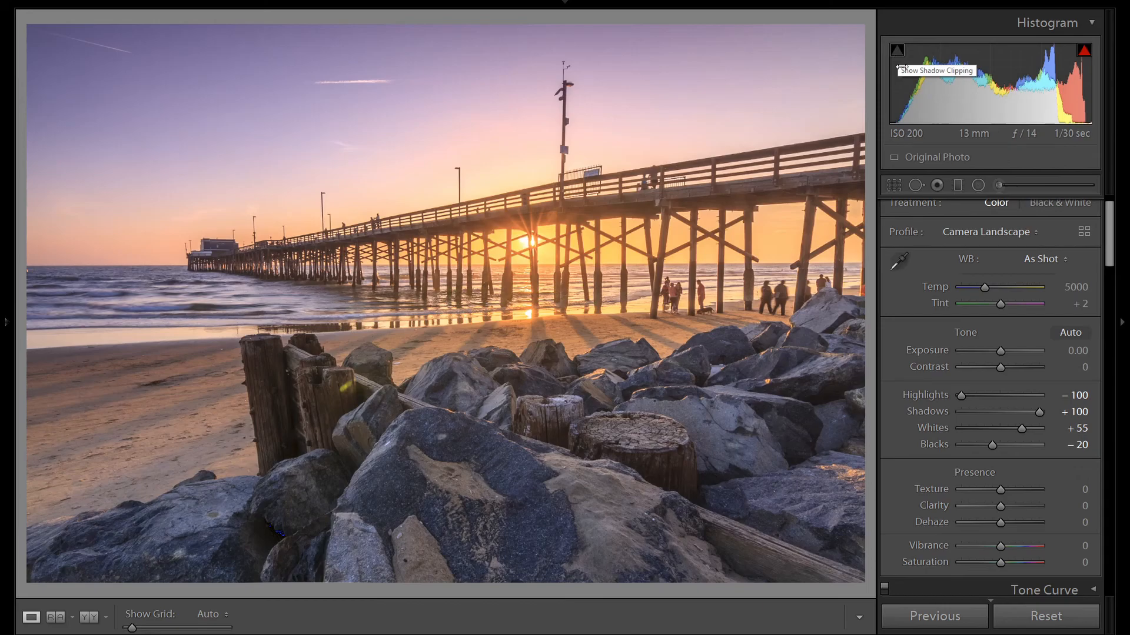
Lower the HSL luminance of Orange and Yellow to -5 each.
scroll(1043, 327, "down", 5)
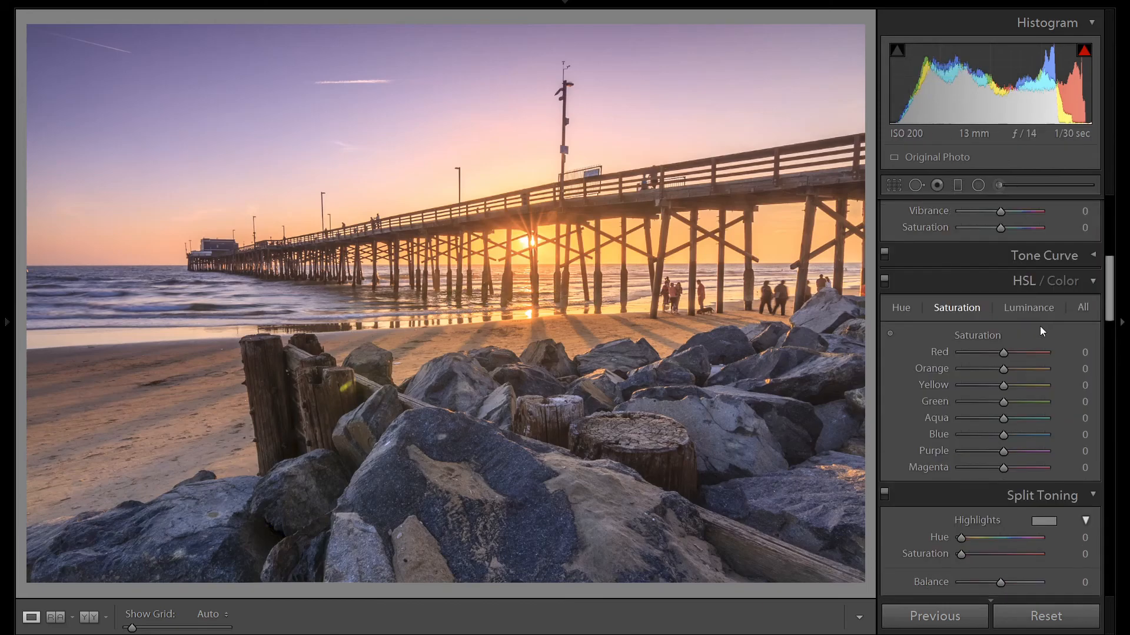
left_click(1031, 309)
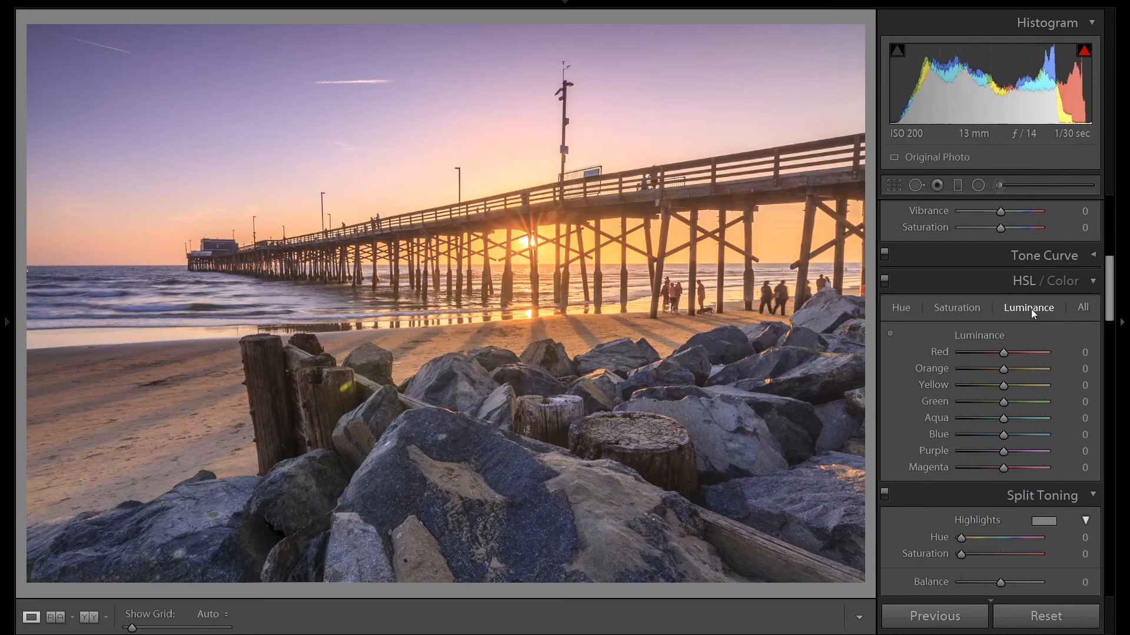
left_click(1001, 371)
key("Down")
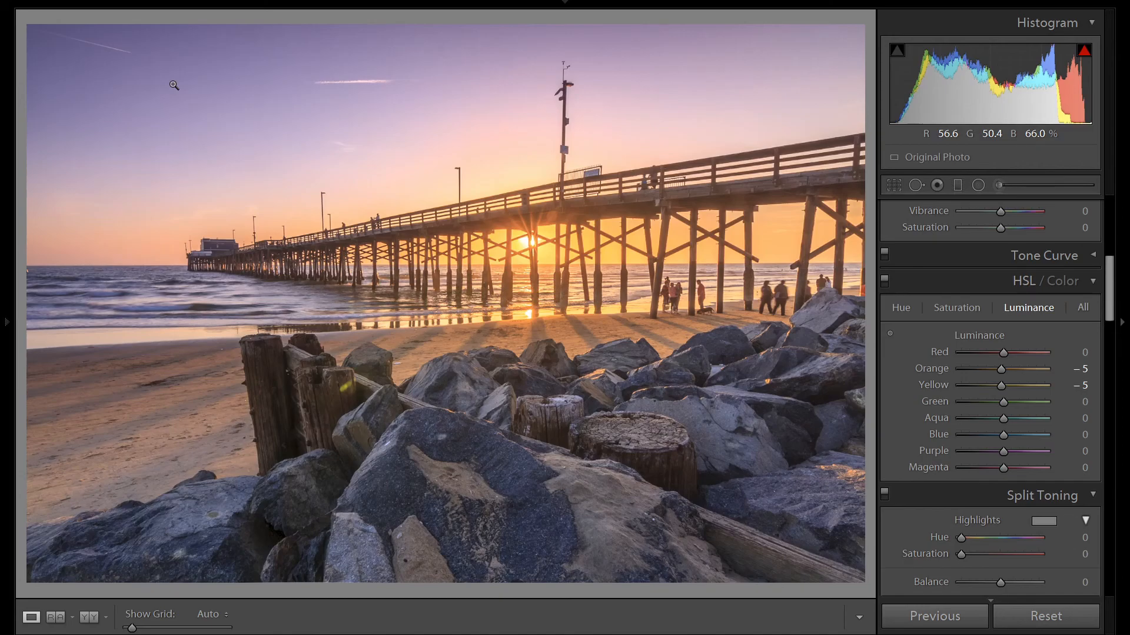
Shift the HSL hue of Blue in both directions to compare the effect and settle on -80.
left_click(899, 308)
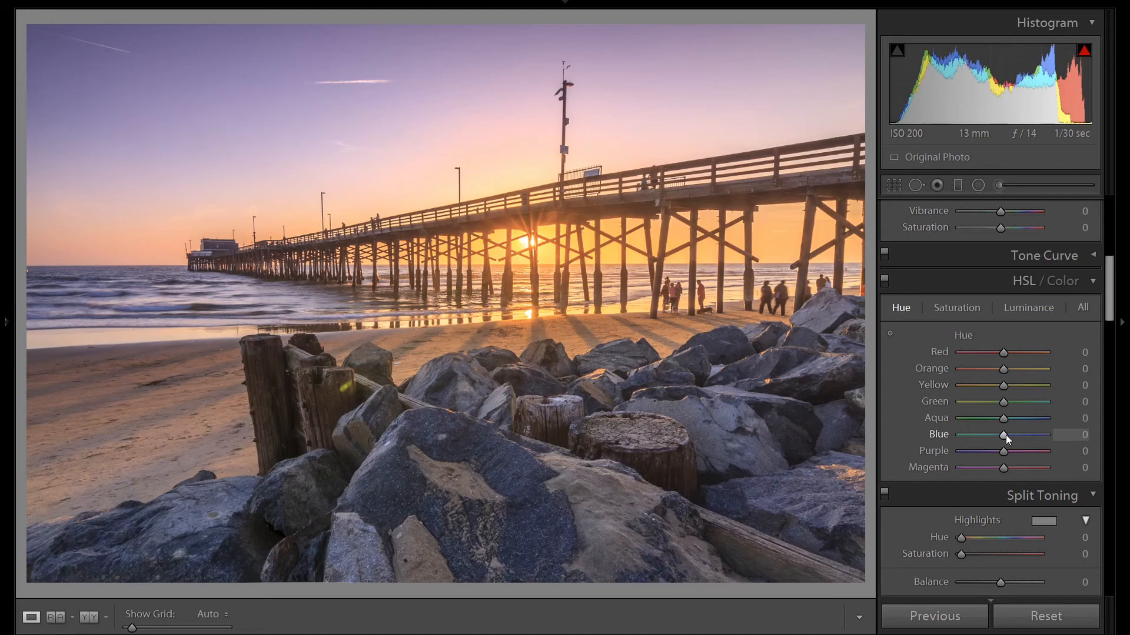
key("Down")
key("Down")
key("Down")
key("Up")
key("Up")
key("Up")
key("Up")
key("Up")
key("Up")
key("Up")
key("Up")
key("Up")
key("Up")
key("Up")
key("Up")
key("Up")
key("Up")
key("Down")
key("Down")
key("Down")
key("Down")
key("Down")
key("Down")
key("Down")
key("Down")
key("Down")
key("Down")
key("Down")
key("Down")
key("Down")
key("Down")
key("Down")
key("Down")
key("Down")
key("Down")
key("Down")
key("Down")
key("Down")
key("Down")
key("Down")
key("Down")
key("Down")
key("Down")
key("Down")
key("Down")
key("Down")
key("Down")
key("Down")
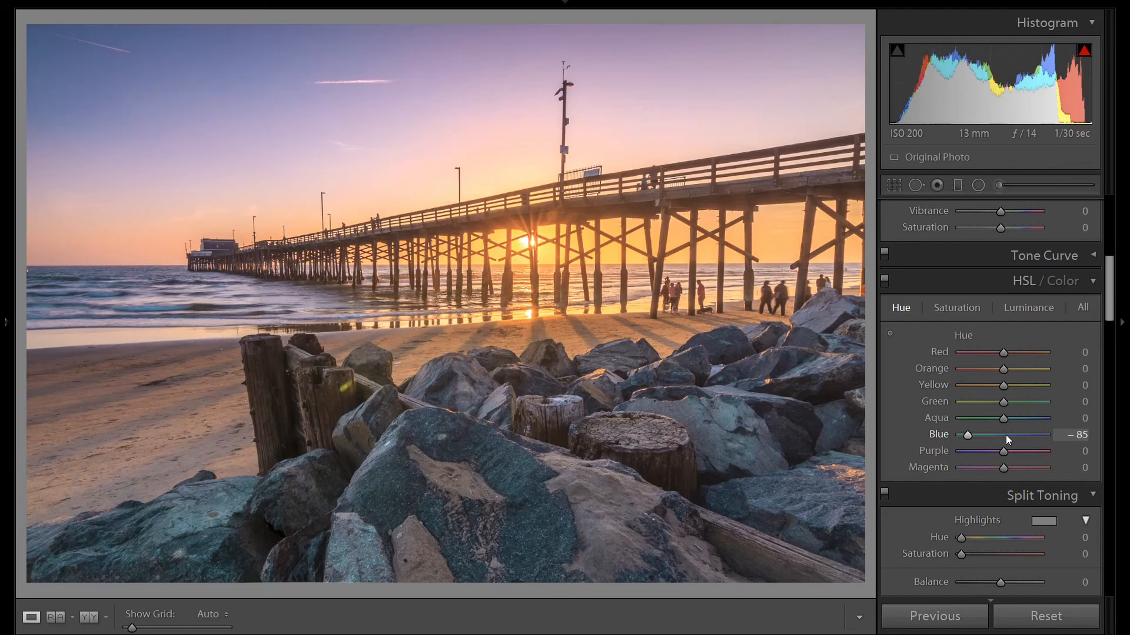
key("Up")
key("Up")
key("Up")
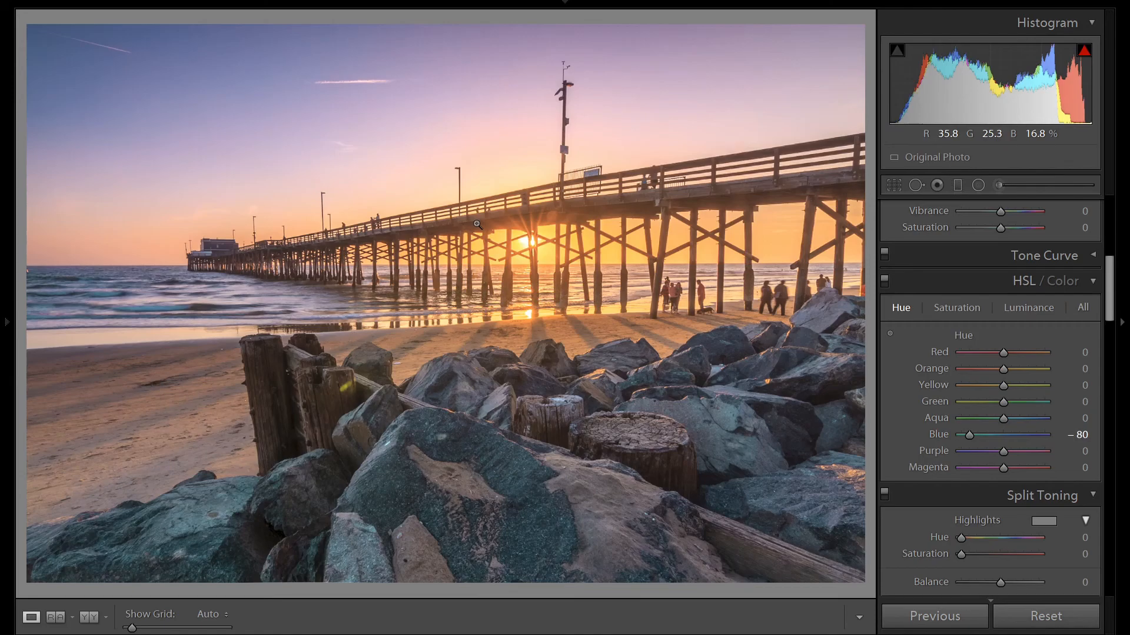
Darken the blues by setting the HSL luminance of Blue to -10.
left_click(1026, 303)
key("Down")
key("Down")
key("Down")
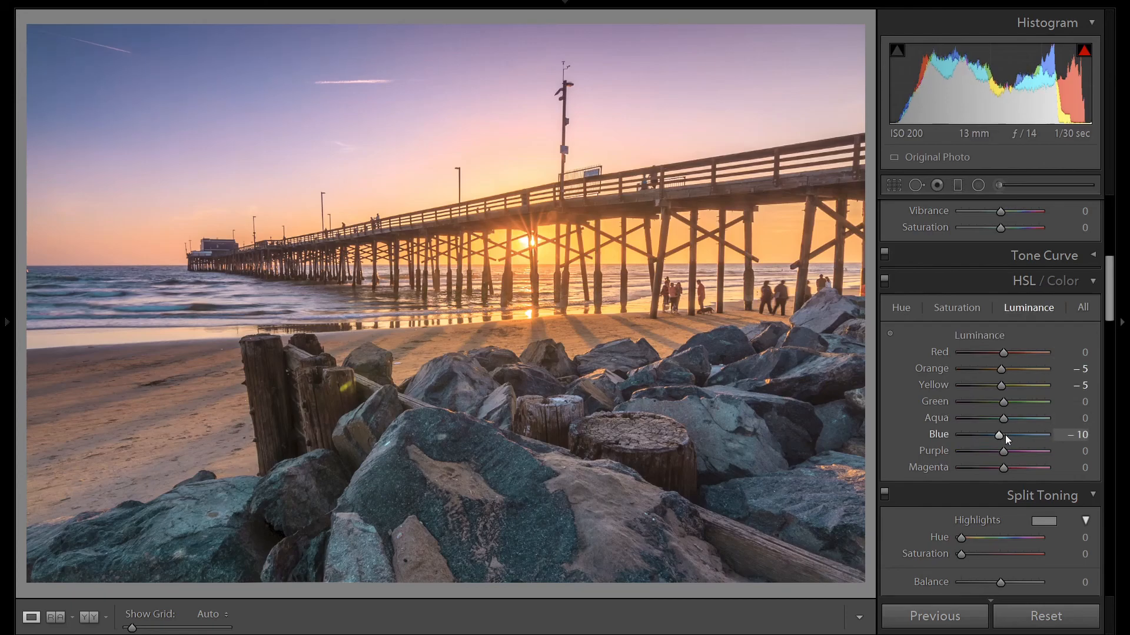
Intensify the blues by setting the HSL saturation of Blue to +40.
left_click(965, 307)
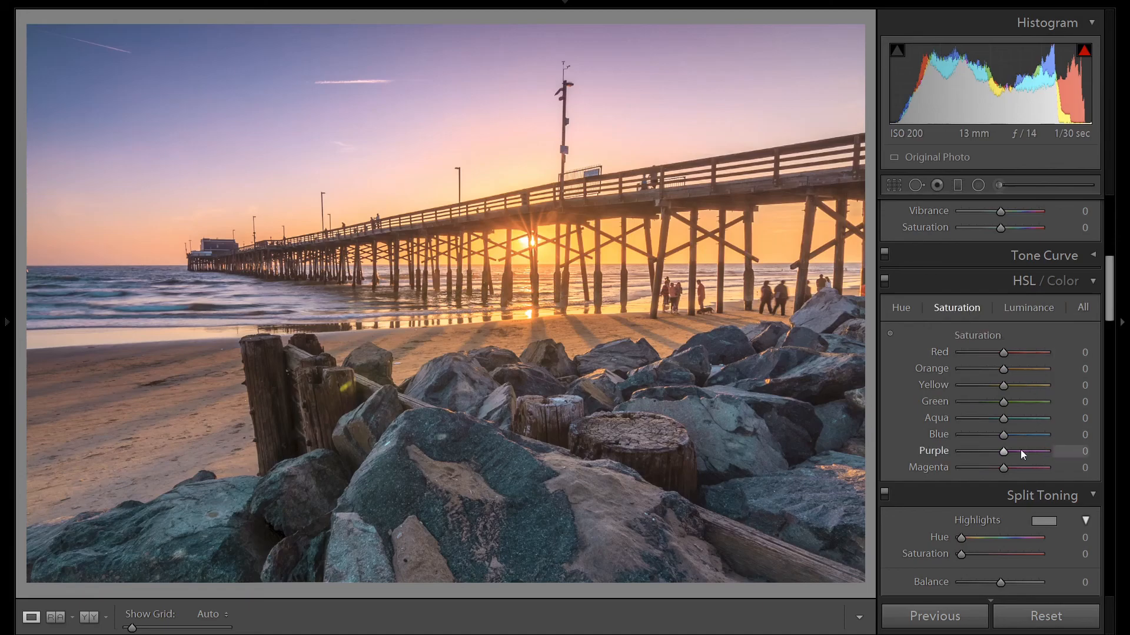
key("Up")
key("Up")
key("Up")
key("Up")
key("Up")
key("Up")
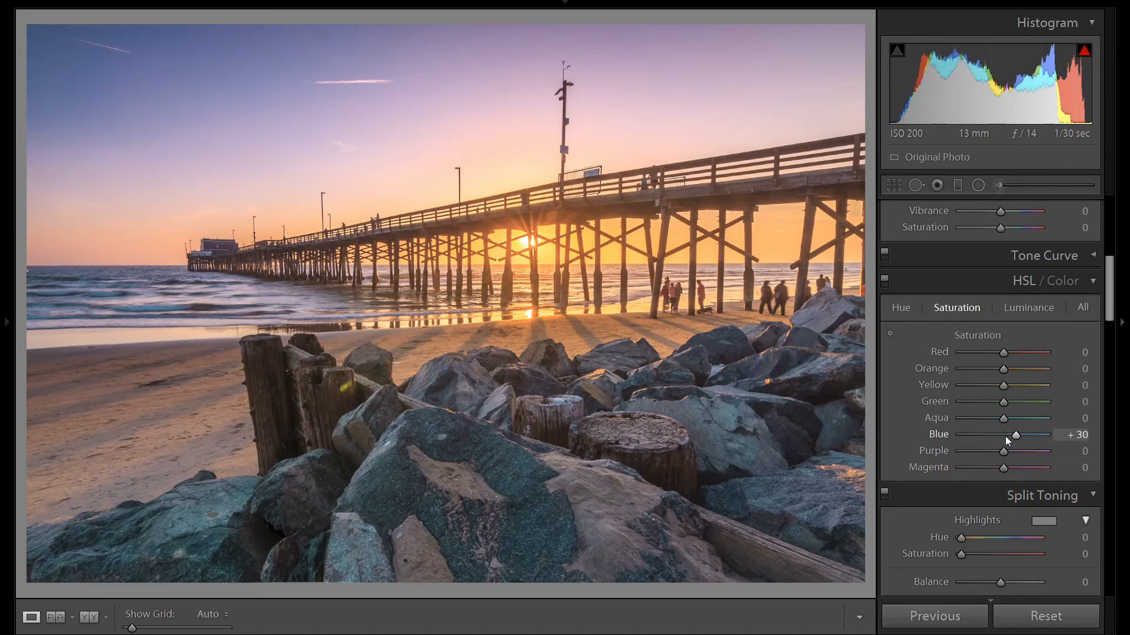
key("Up")
key("Up")
Compare the photo with and without the HSL adjustments, leaving them enabled.
left_click(885, 282)
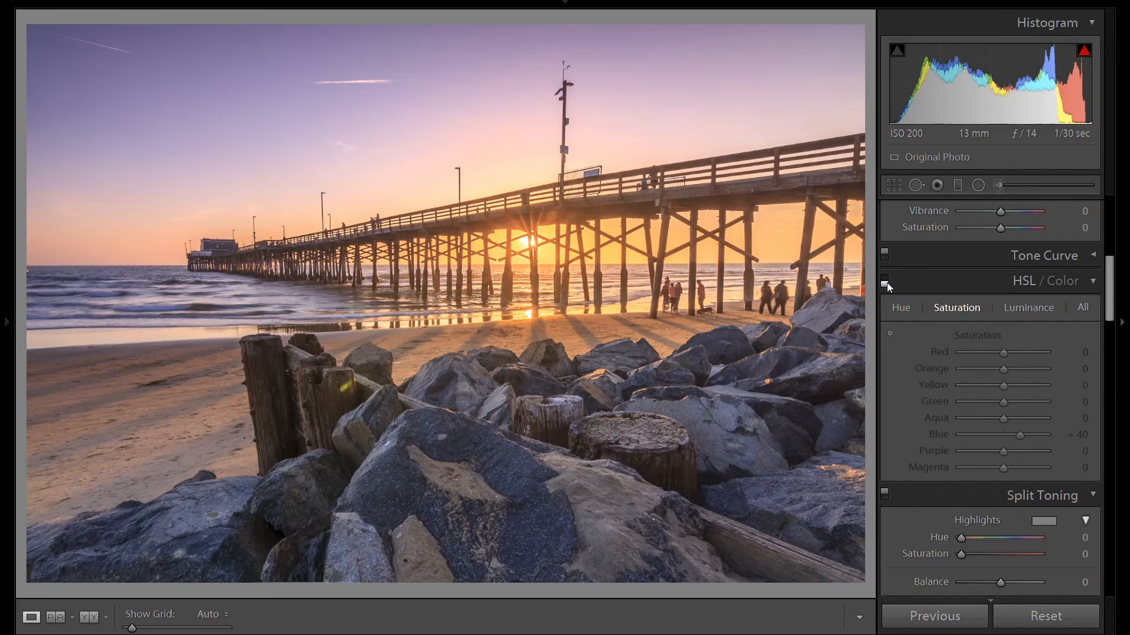
left_click(885, 281)
left_click(885, 281)
left_click(885, 282)
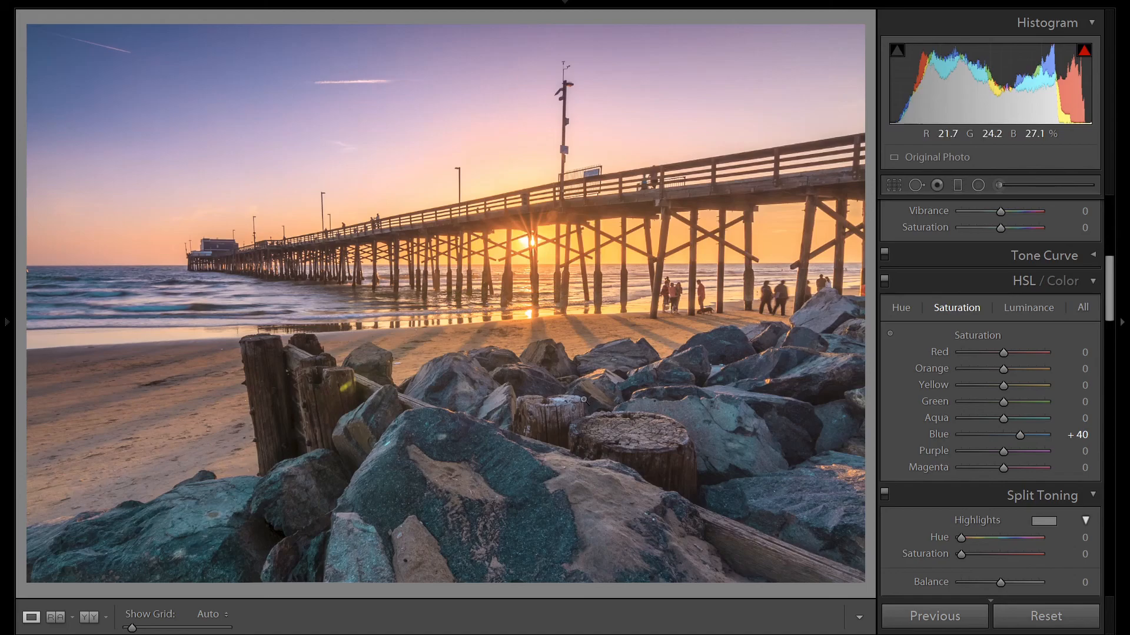
Paint an Adjustment Brush mask over the foreground rocks using brush size 31 with Auto Mask.
left_click(997, 186)
scroll(432, 491, "up", 5)
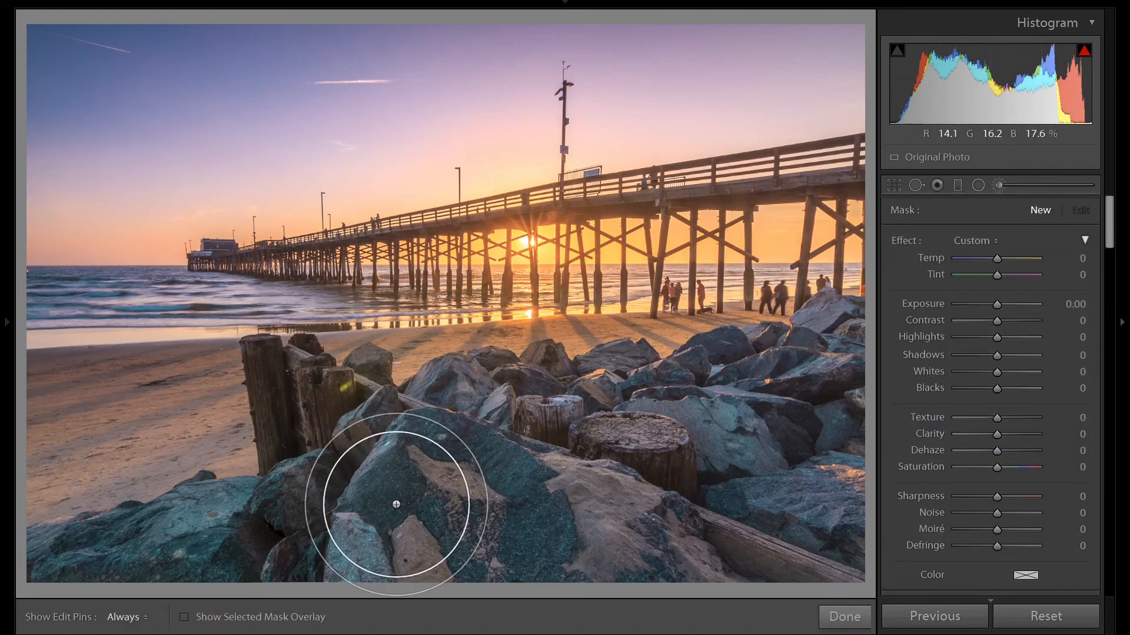
mouse_move(396, 504)
left_mouse_down()
mouse_move(185, 576)
mouse_move(43, 607)
mouse_move(283, 552)
mouse_move(427, 466)
mouse_move(344, 437)
mouse_move(470, 437)
mouse_move(735, 400)
mouse_move(835, 371)
mouse_move(598, 567)
mouse_move(850, 523)
mouse_move(809, 532)
mouse_move(859, 378)
mouse_move(605, 481)
mouse_move(395, 511)
mouse_move(289, 548)
left_mouse_up()
scroll(1029, 530, "down", 3)
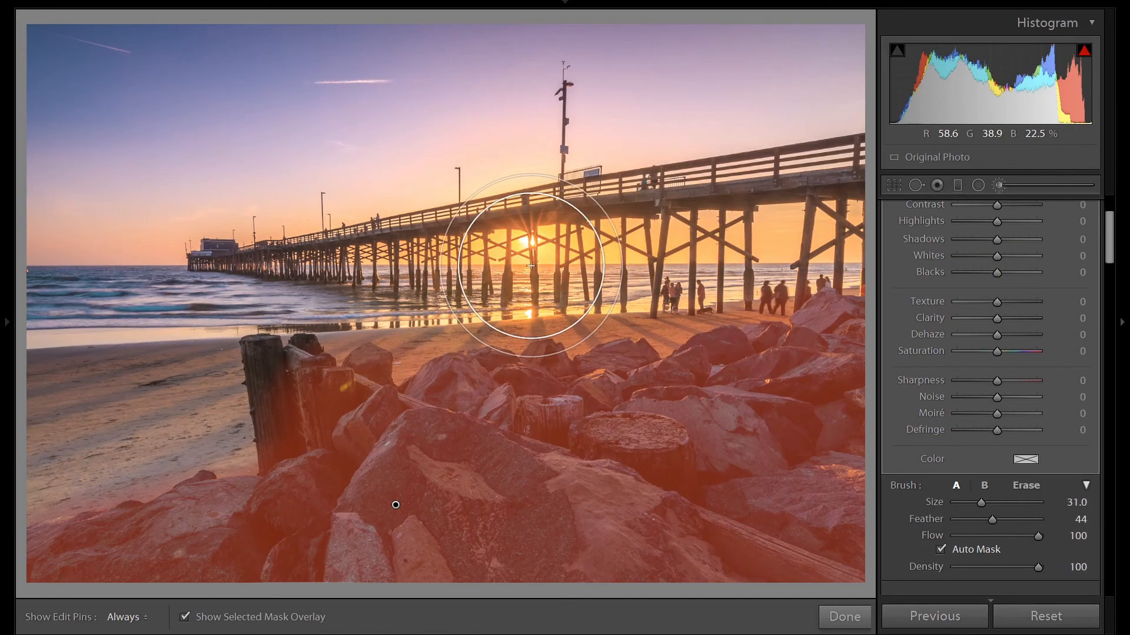
Erase the mask spill from the sand beside the rocks and above the far-right rocks with a size 14 brush, and hide the mask overlay.
key("alt")
scroll(47, 489, "up", 8)
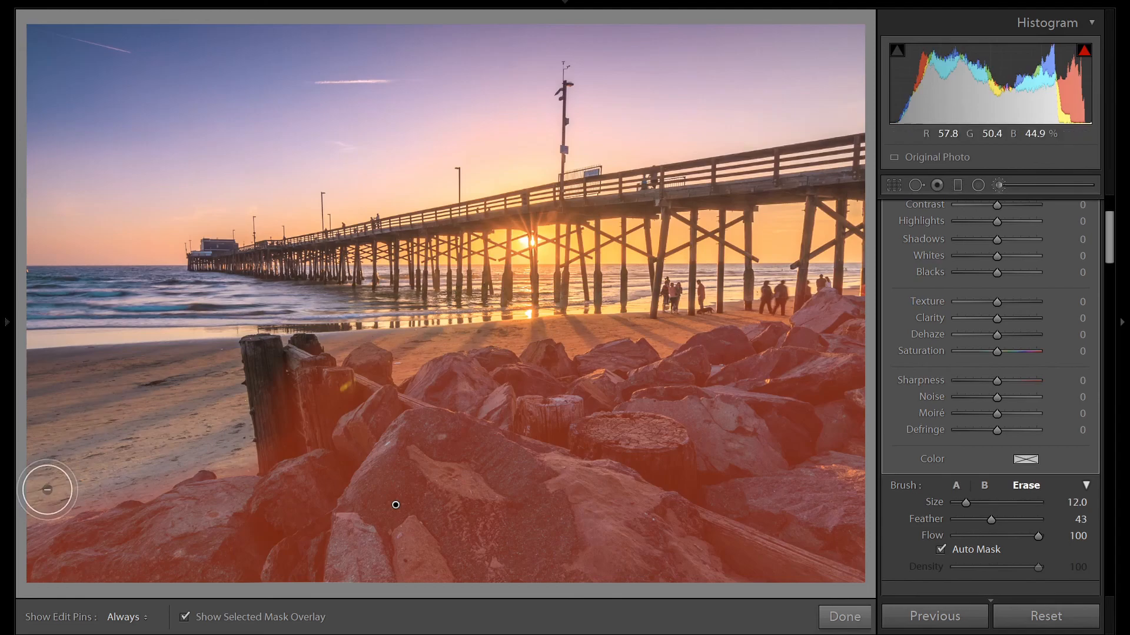
scroll(24, 503, "down", 1)
mouse_move(25, 525)
left_mouse_down()
mouse_move(87, 480)
mouse_move(228, 455)
mouse_move(118, 459)
left_mouse_up()
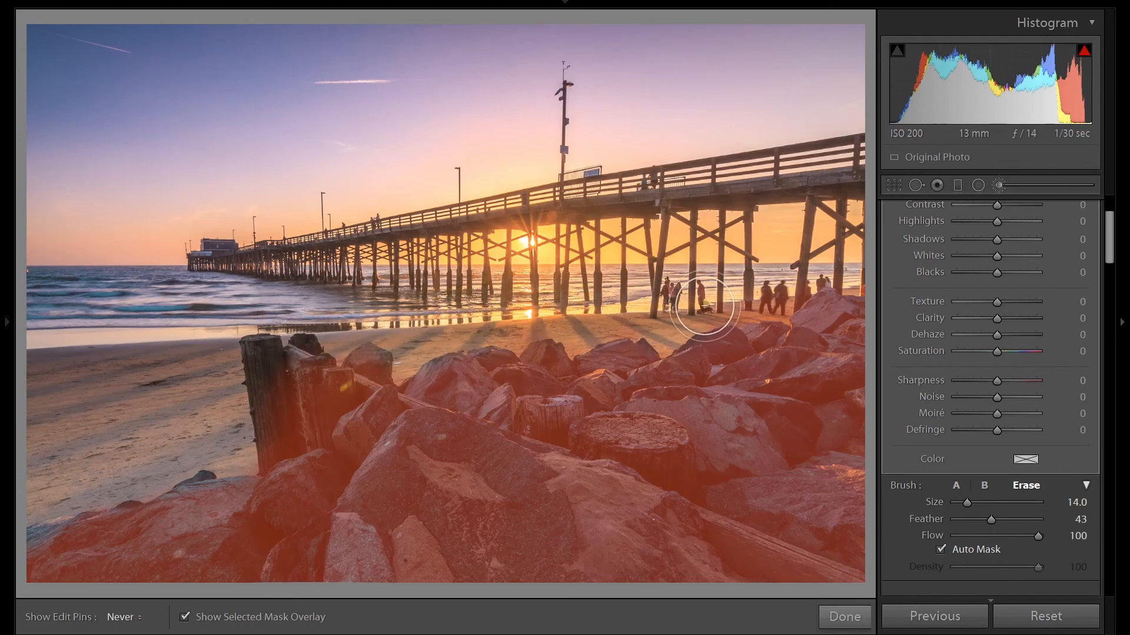
left_click_drag(825, 264, 859, 260)
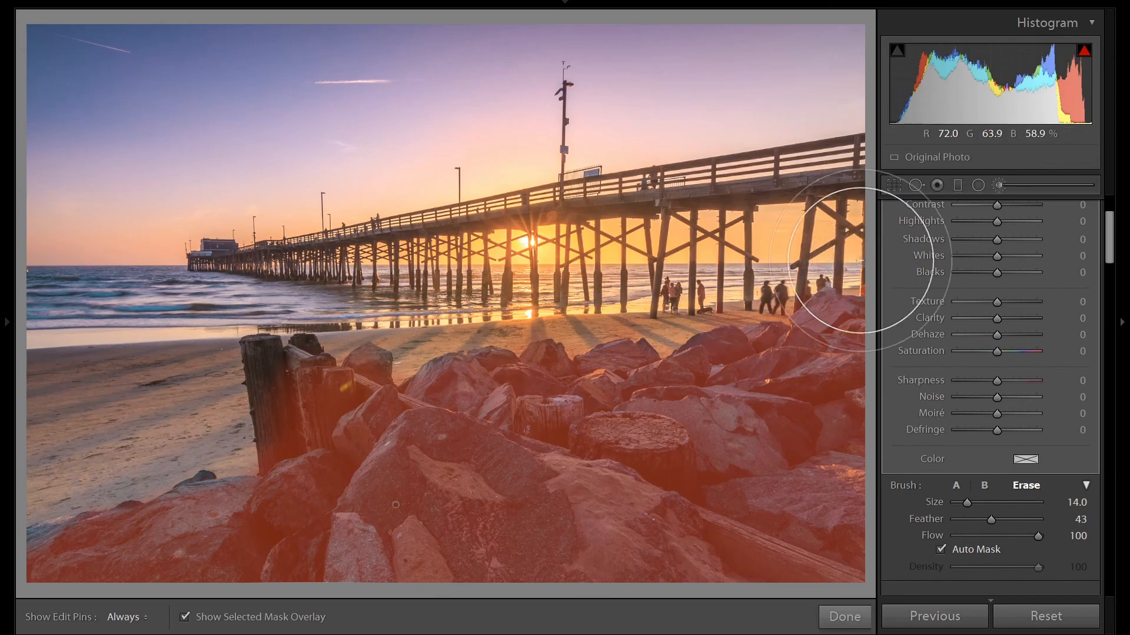
key("o")
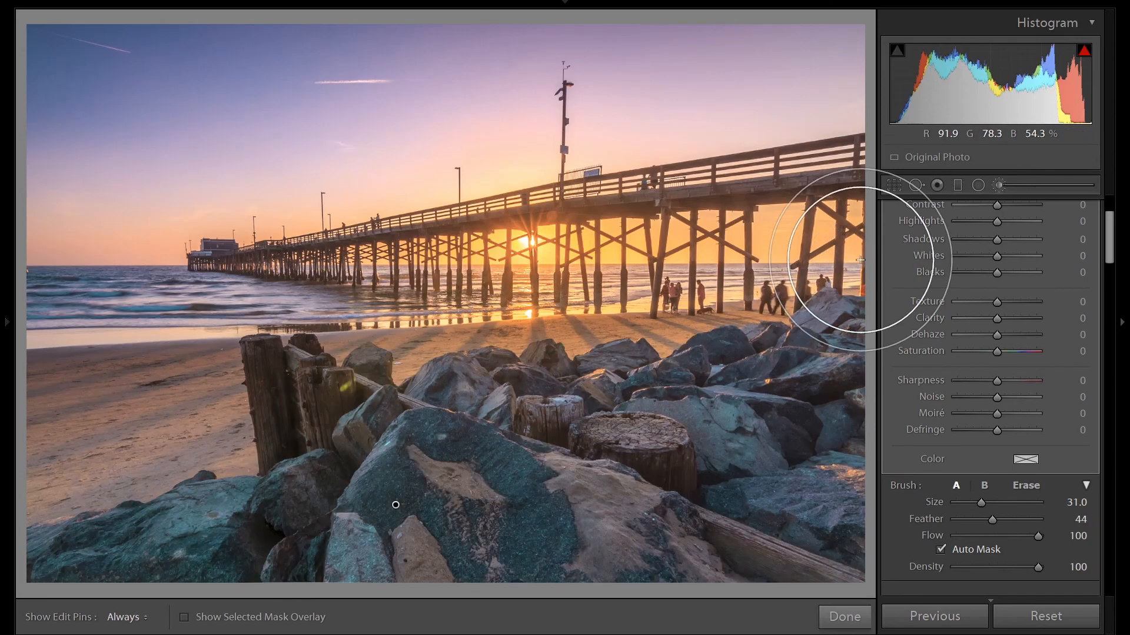
Warm the masked rocks by setting the brush adjustment's Temp to 19.
scroll(1010, 370, "up", 3)
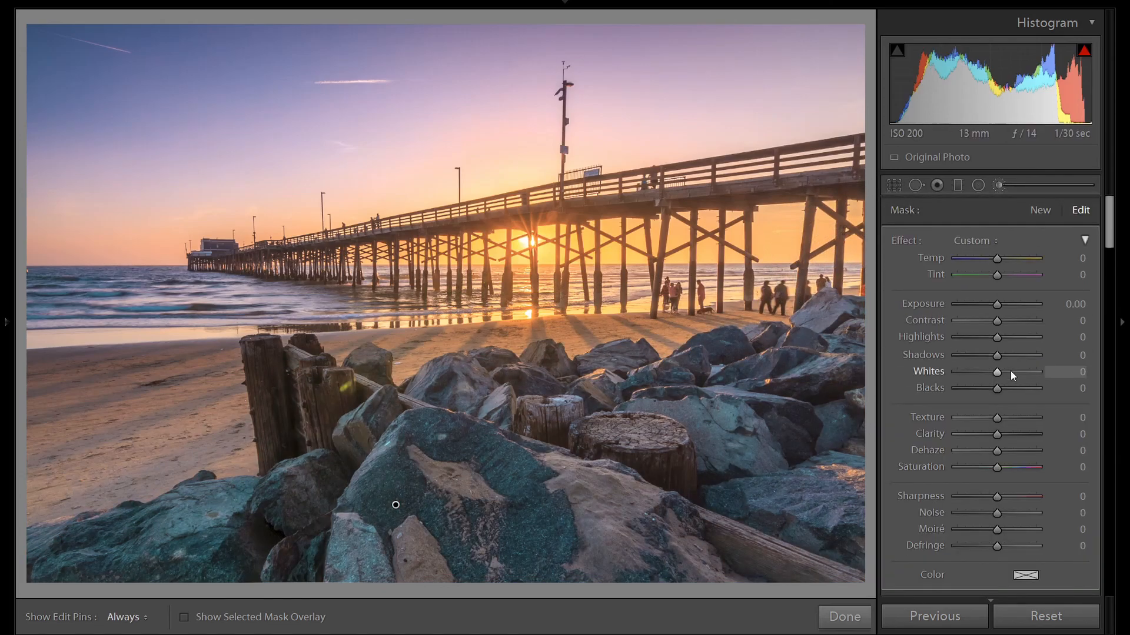
left_click_drag(1000, 257, 1001, 258)
key("Up")
key("Up")
key("Up")
key("Up")
key("Up")
key("Up")
Set the Tint of the masked rocks to 5.
key("Up")
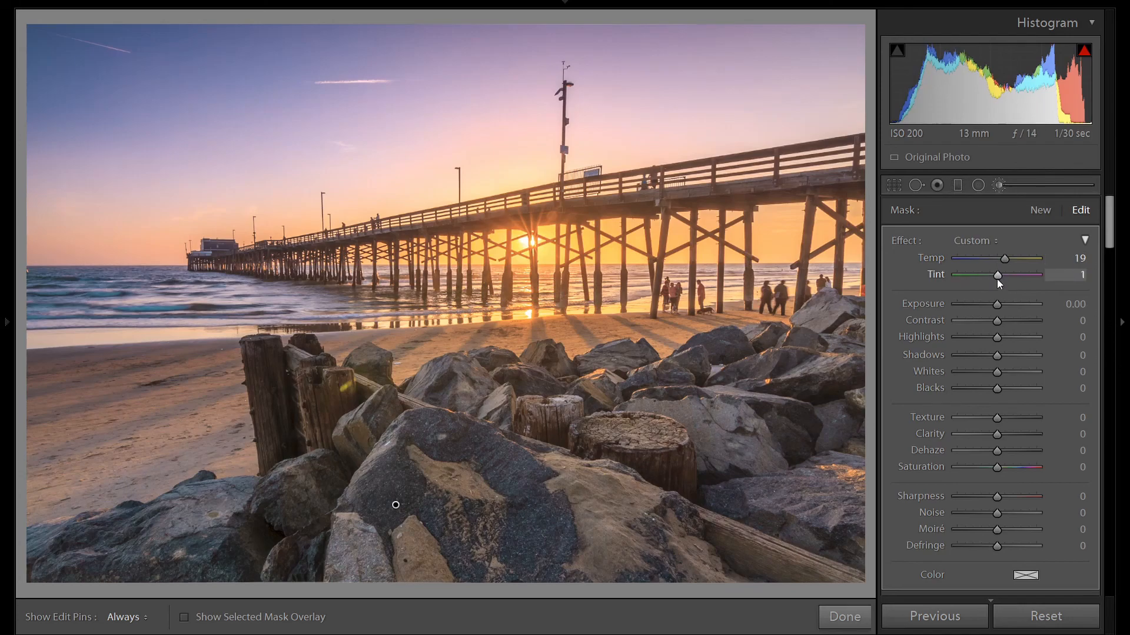
key("Up")
key("Up")
key("Up")
key("Up")
key("Up")
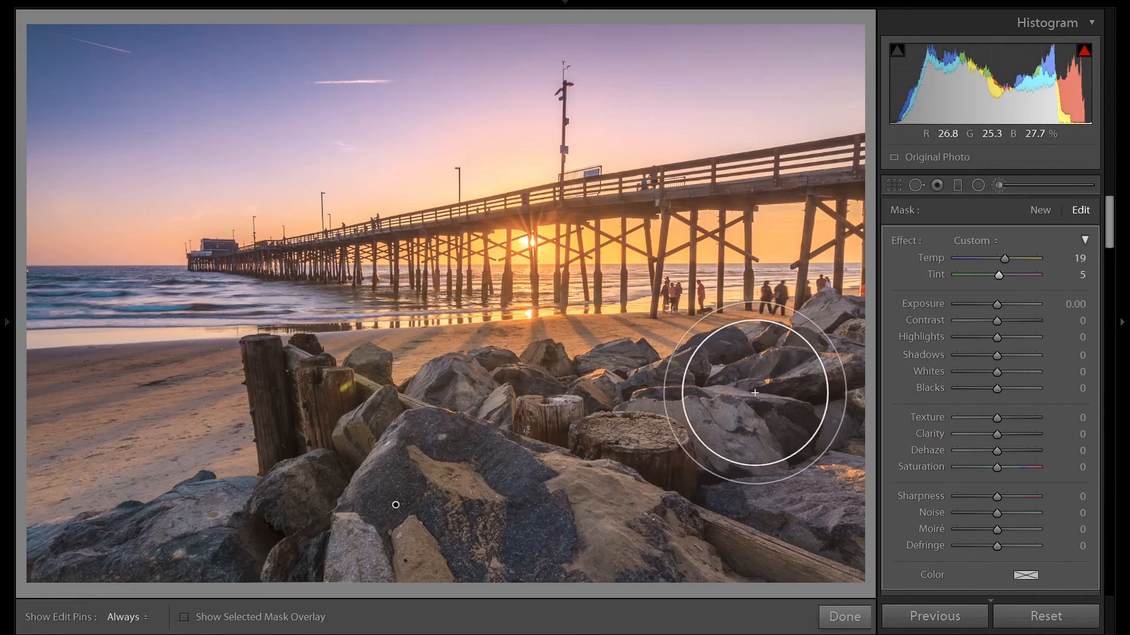
Raise the Texture of the masked rocks to 34 and finish the brush adjustment.
left_click_drag(1000, 419, 1014, 417)
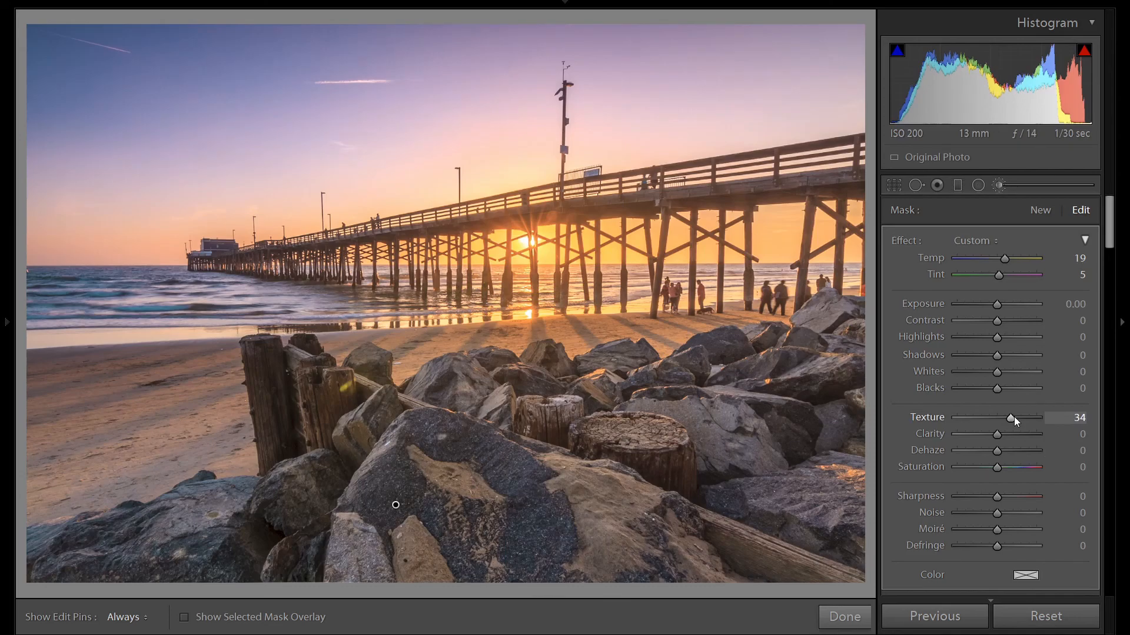
key("Return")
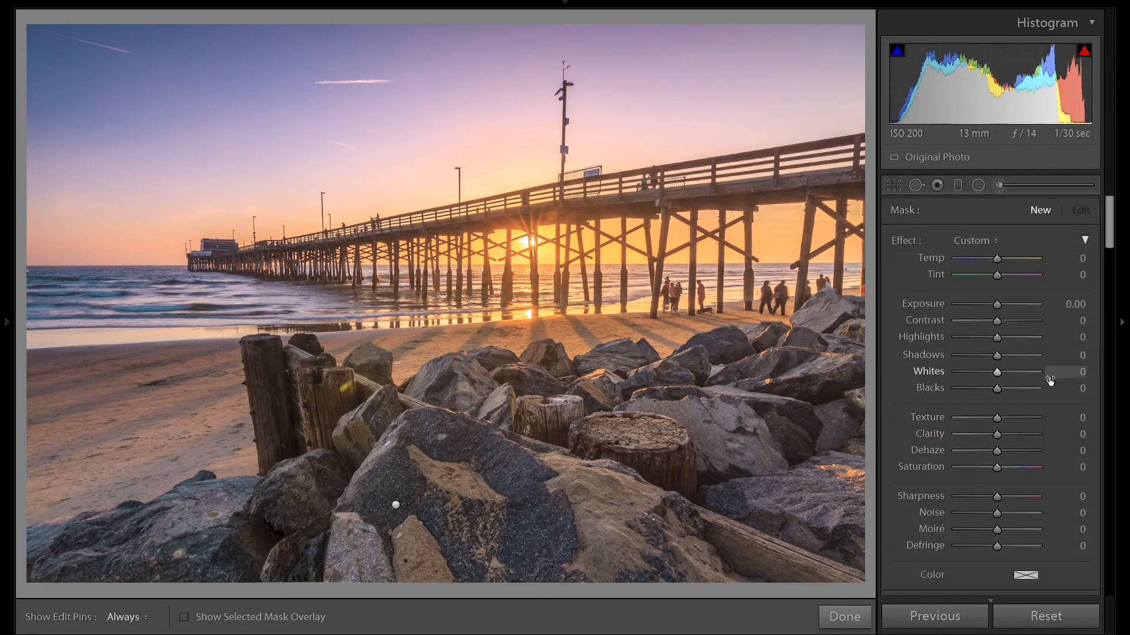
left_click(1002, 185)
Check the photo's composition under the crop grid without cropping it.
left_click(893, 184)
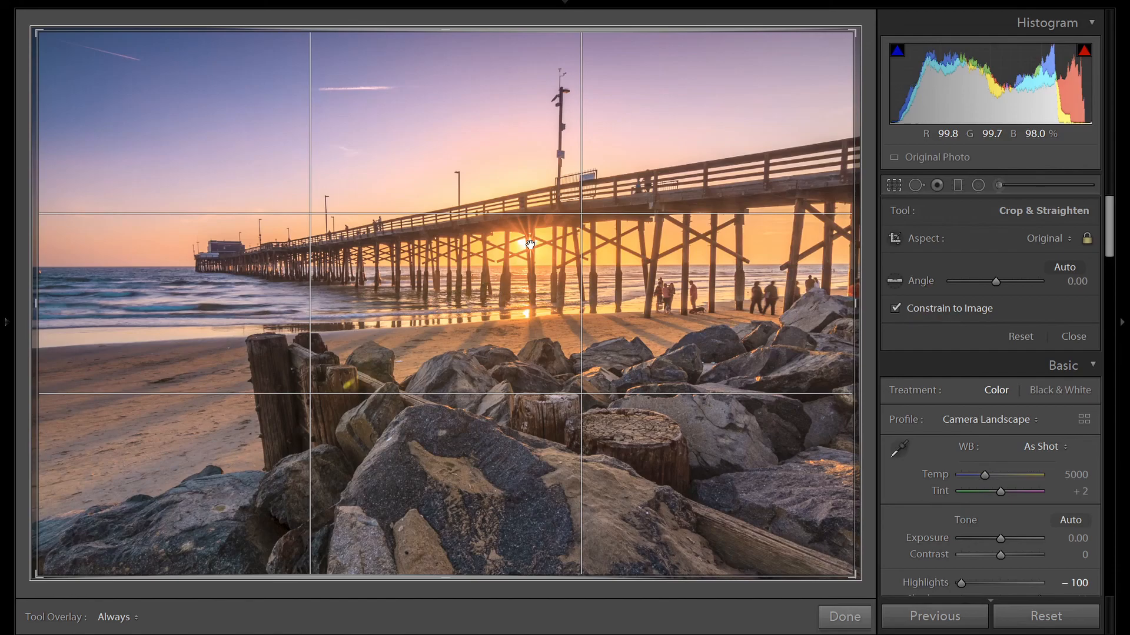
key("r")
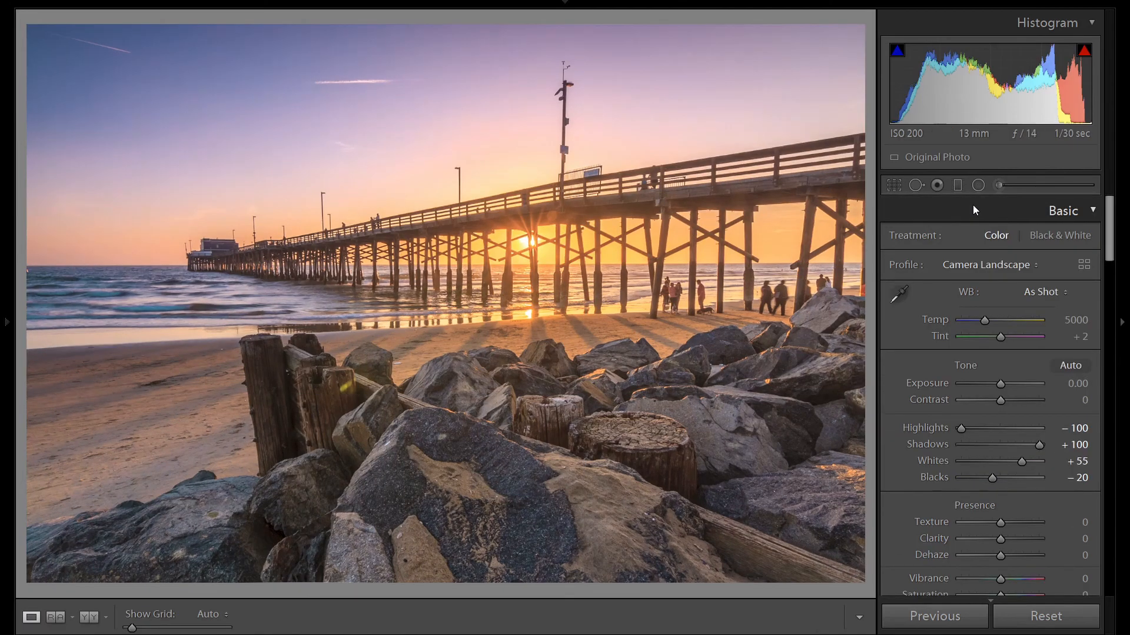